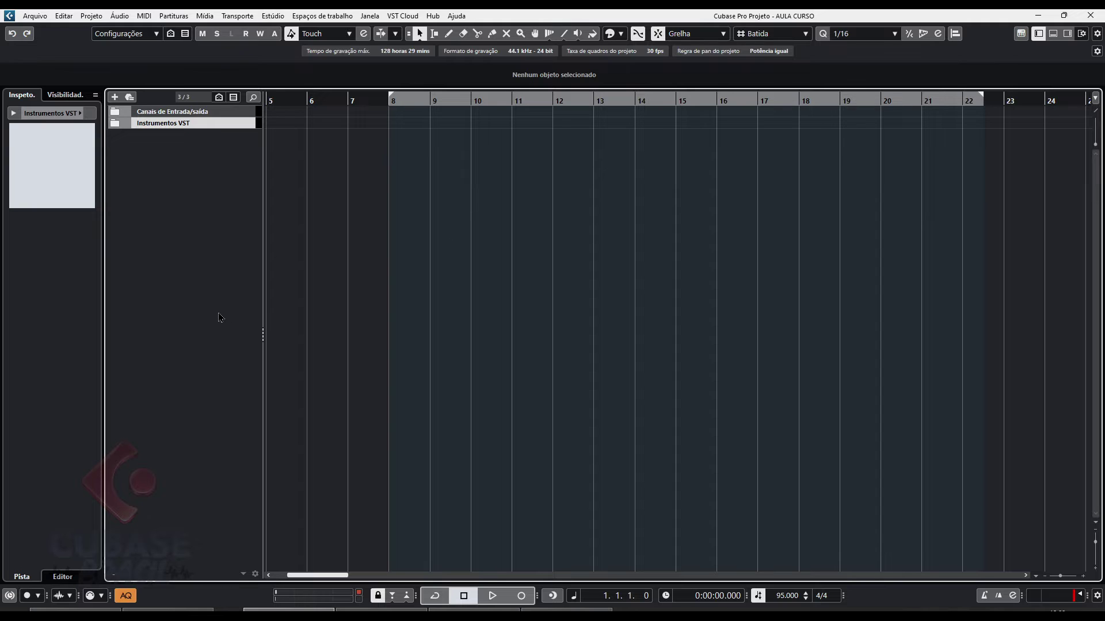
Open the studio setup dialog, enlarge it and move it so all audio system settings are in view
click(271, 17)
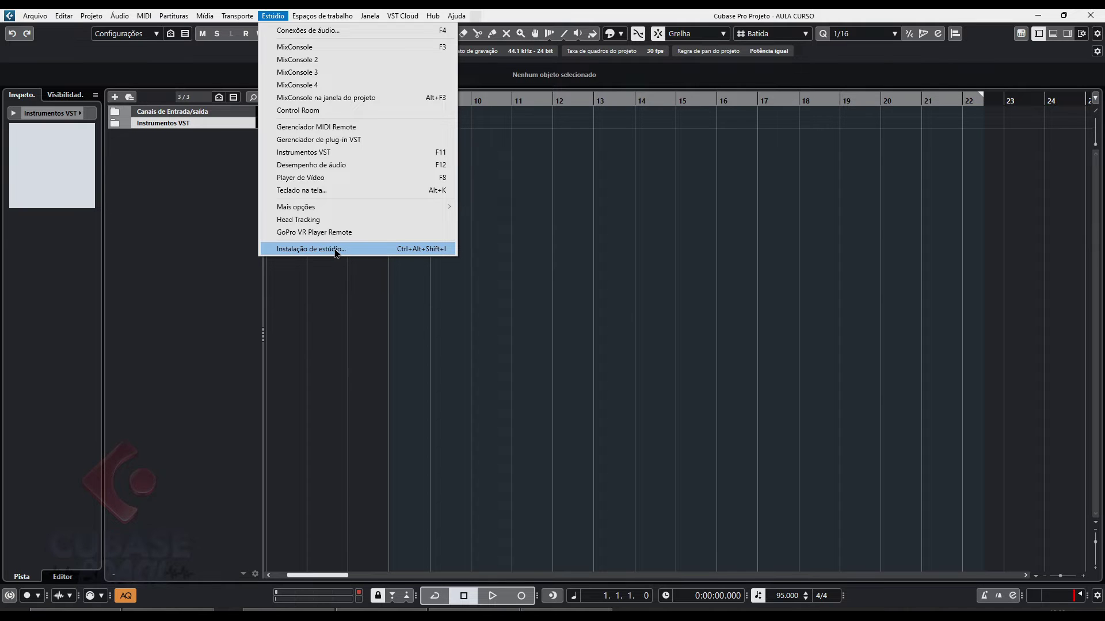
click(337, 249)
drag(792, 76, 574, 73)
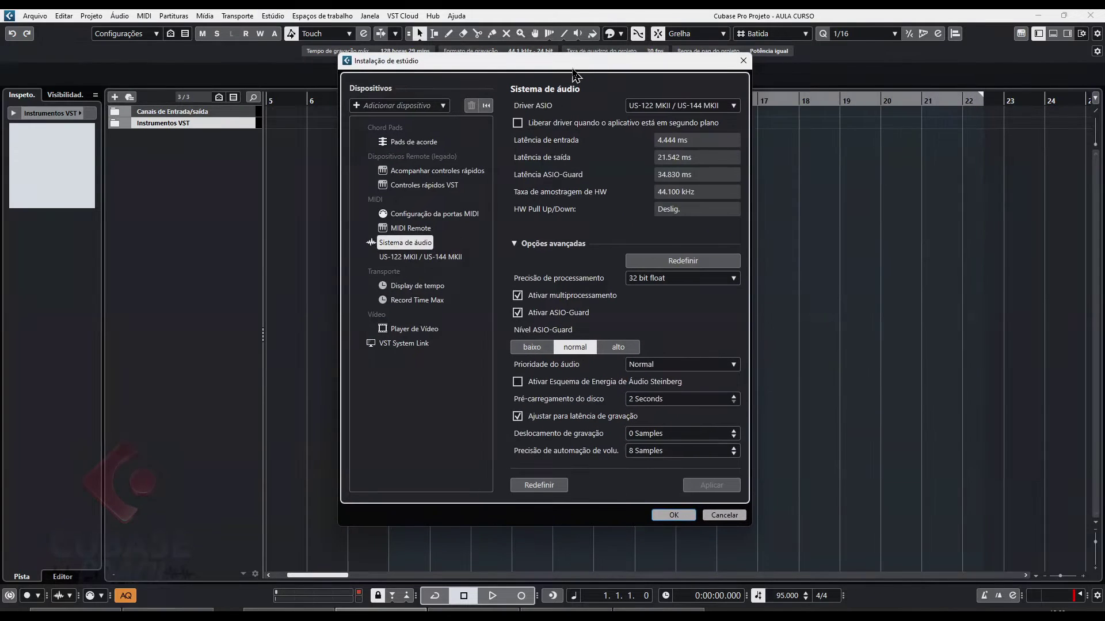
drag(751, 528, 814, 573)
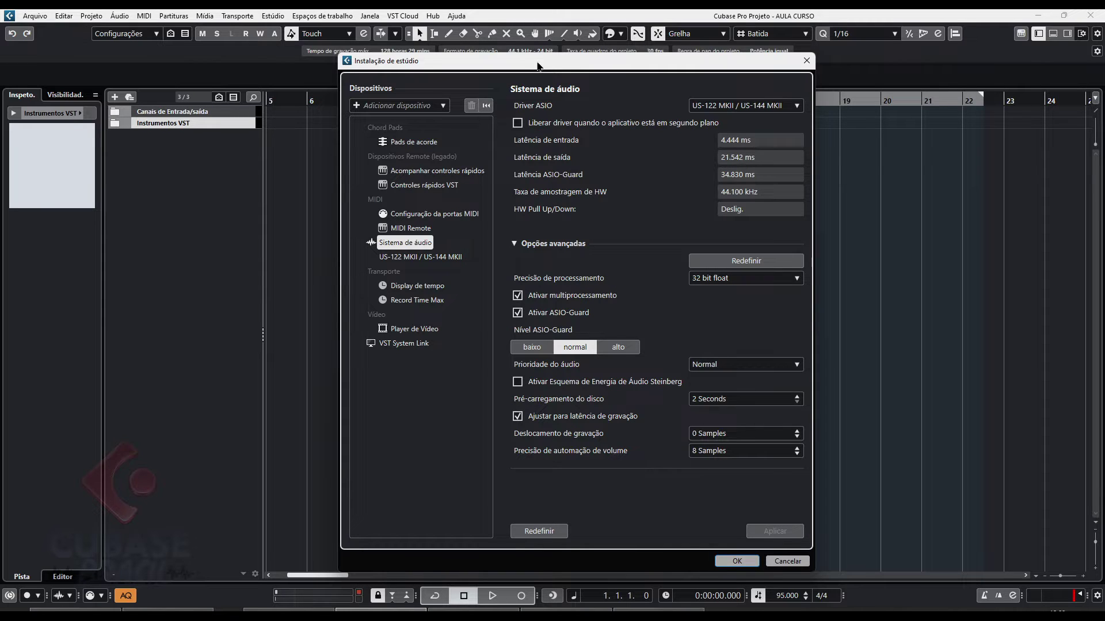
drag(538, 66, 507, 56)
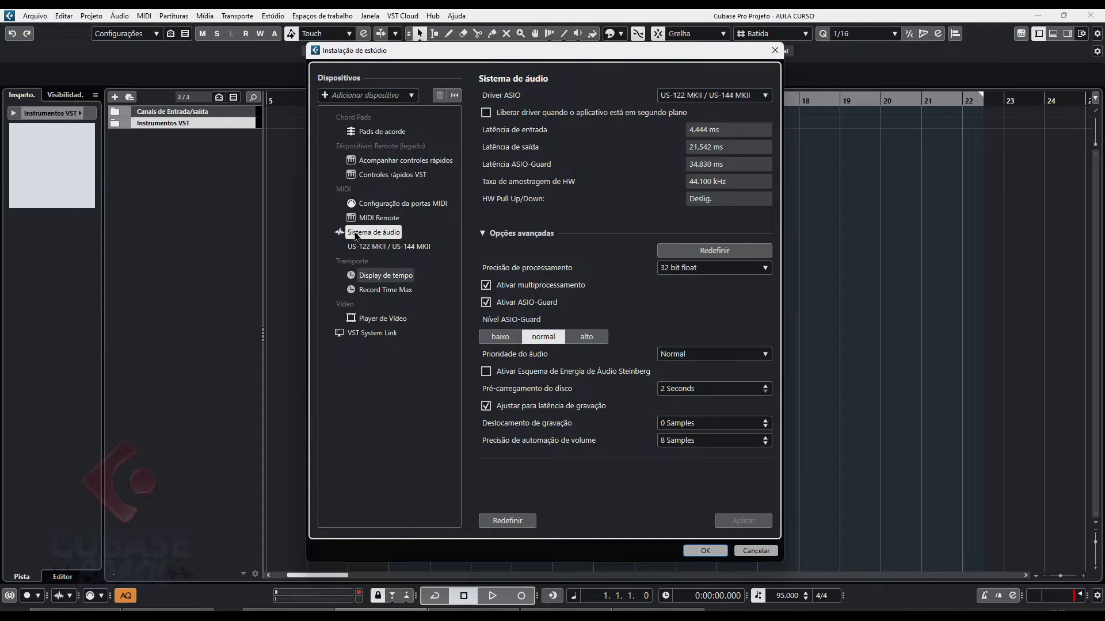
Examine the list of addable devices, the MIDI port setup and the MIDI Remote page in the studio setup
click(409, 96)
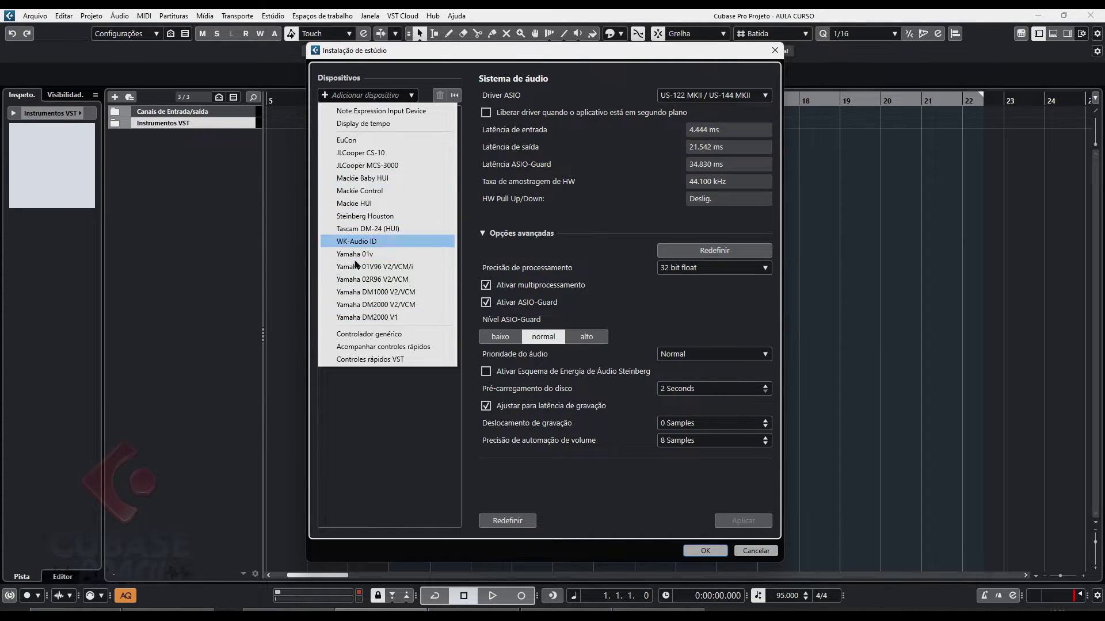
click(557, 73)
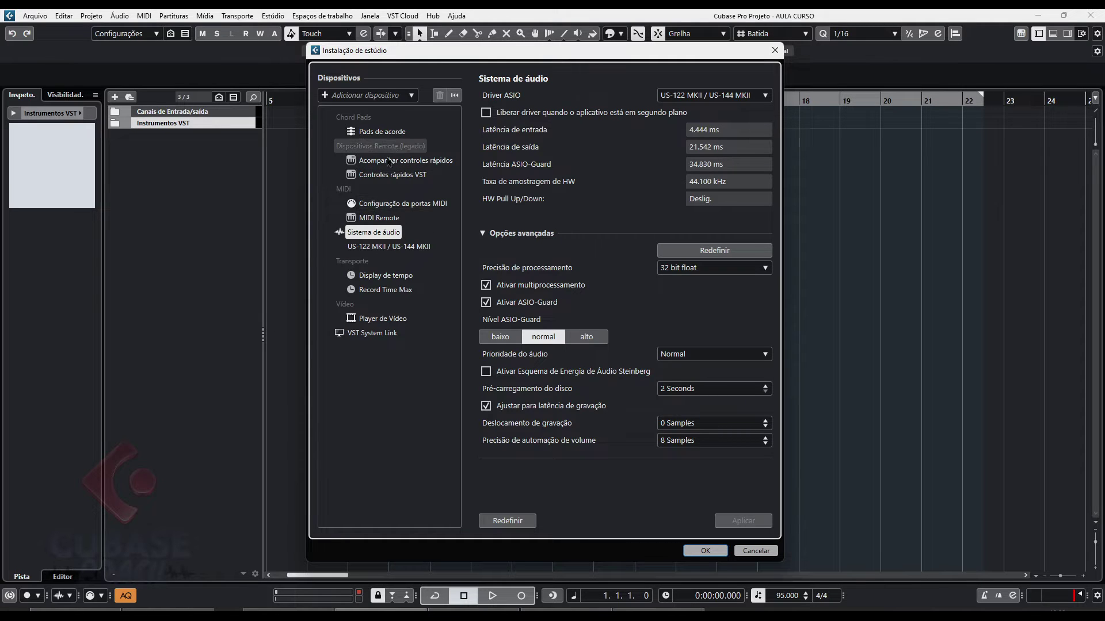
click(380, 219)
click(380, 204)
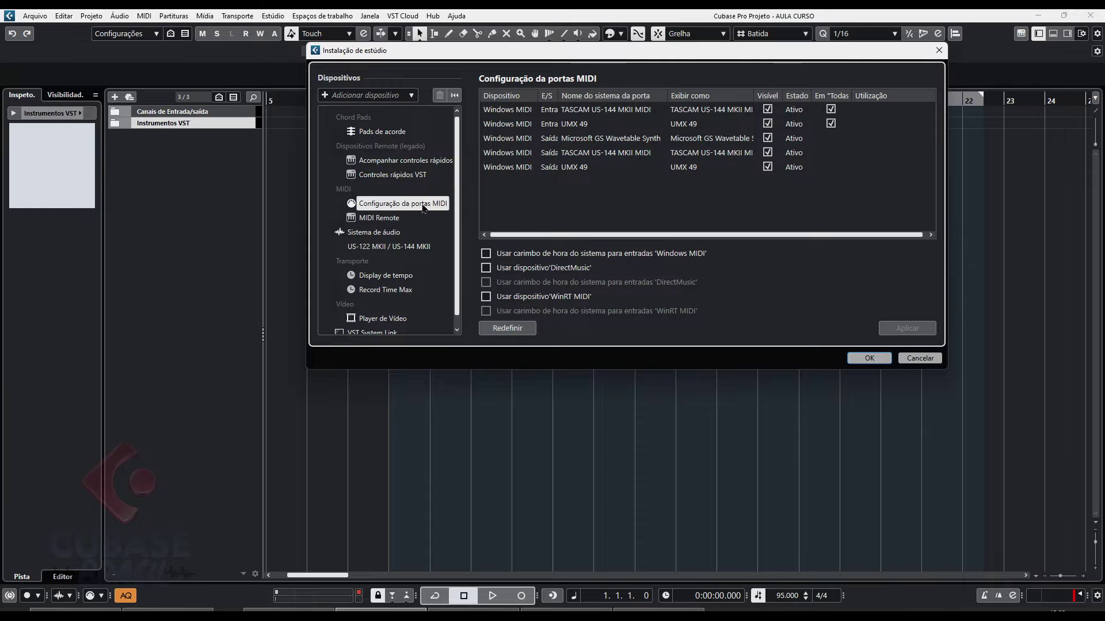
click(378, 220)
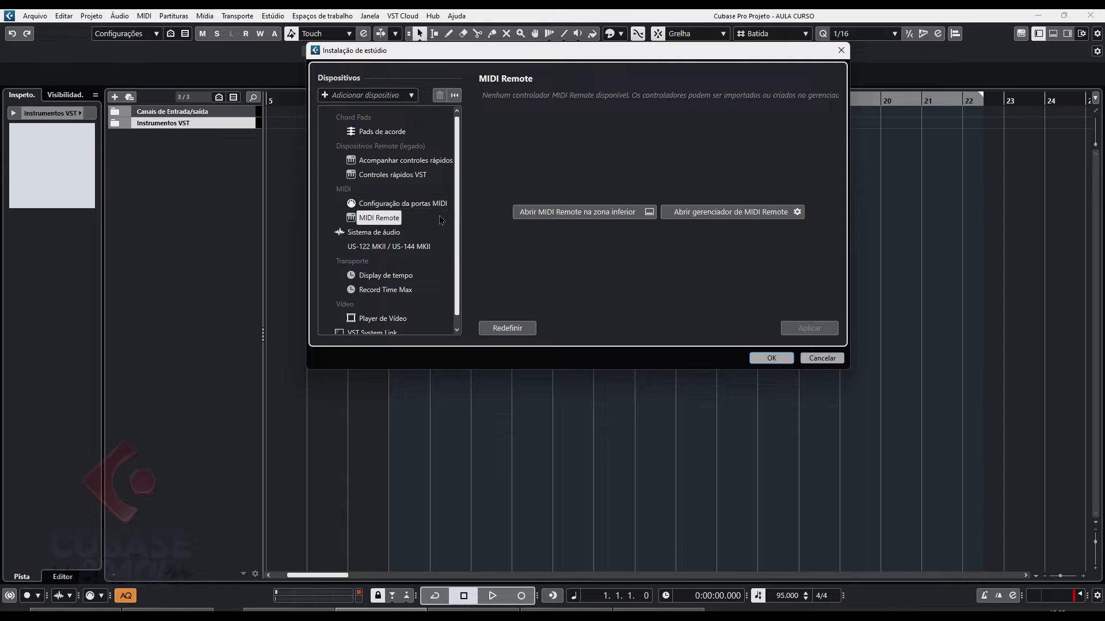
Show the audio system settings and examine the available ASIO drivers, keeping US-122 MKII / US-144 MKII selected
click(377, 232)
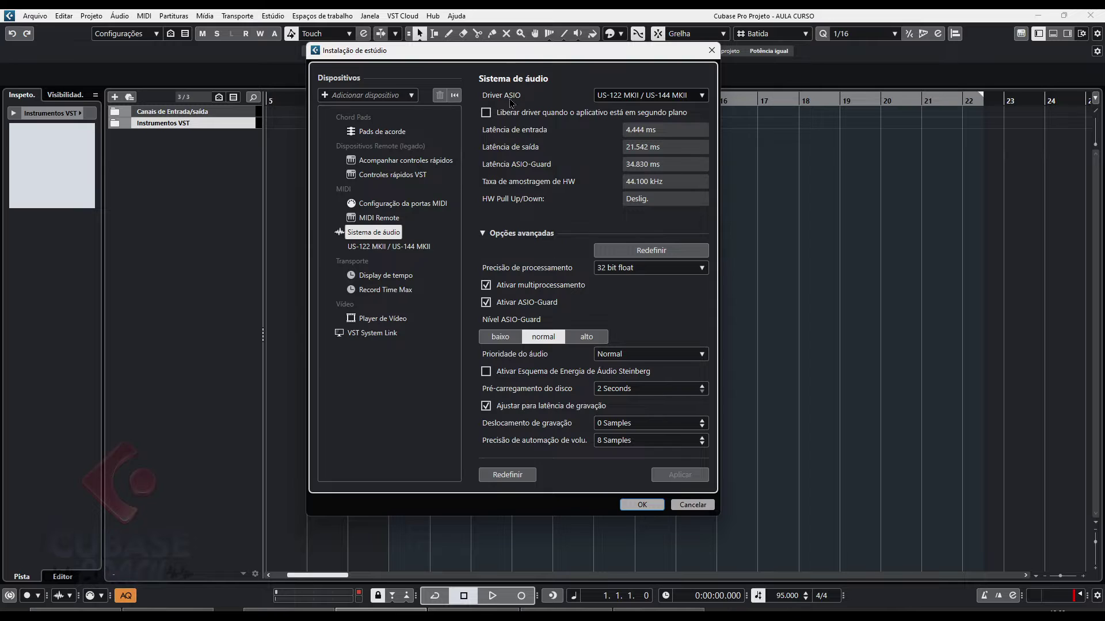
click(607, 98)
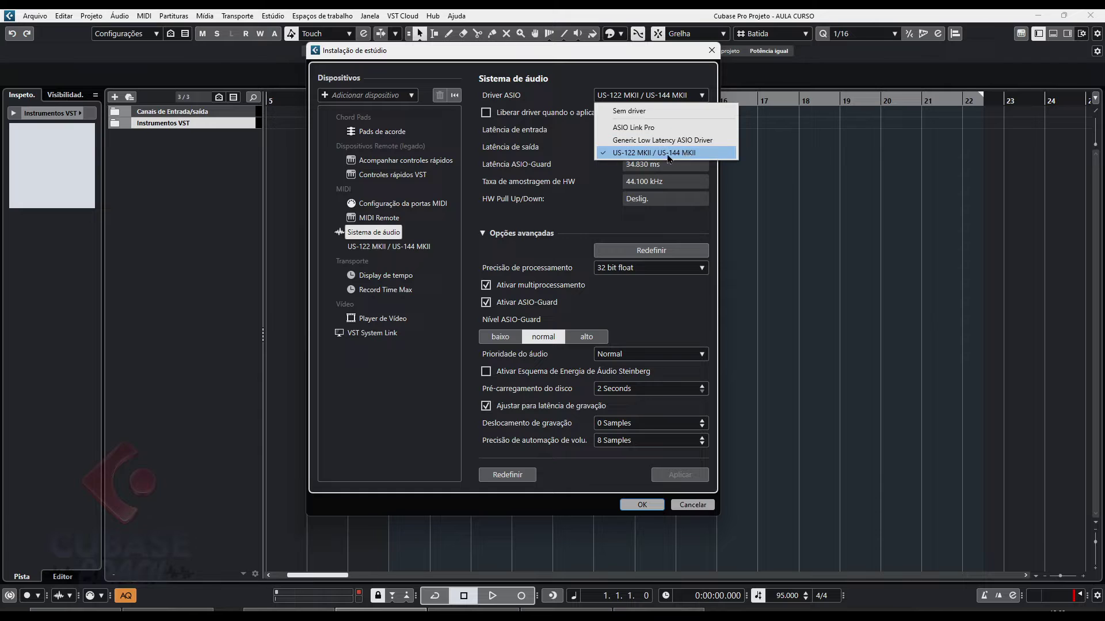
click(566, 85)
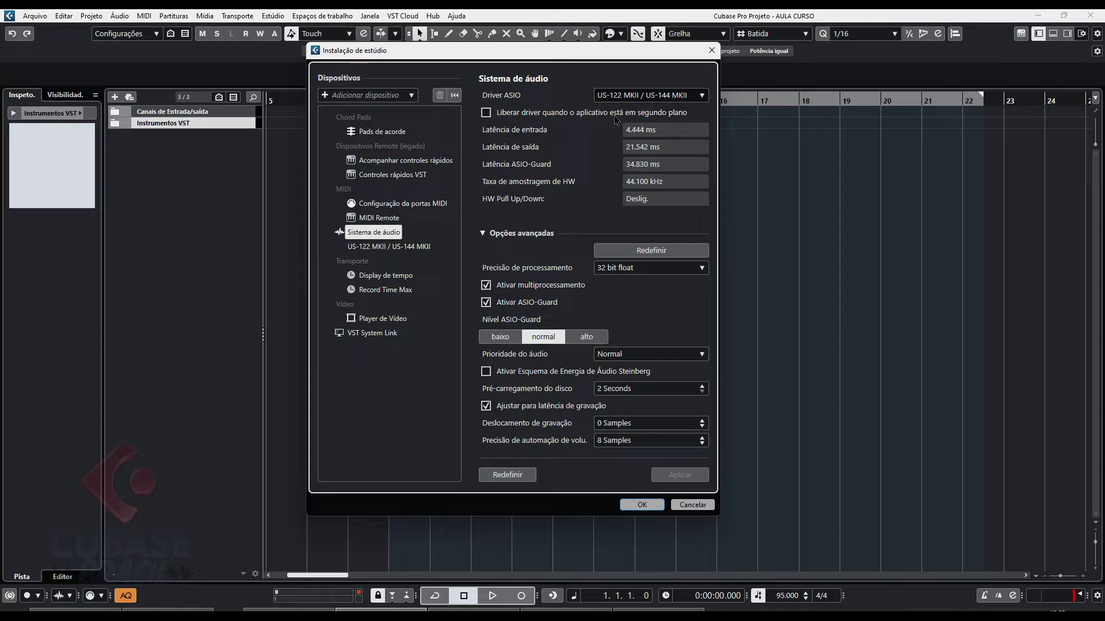
Open the control panel of the US-122 MKII / US-144 MKII interface and examine its audio performance options
click(368, 251)
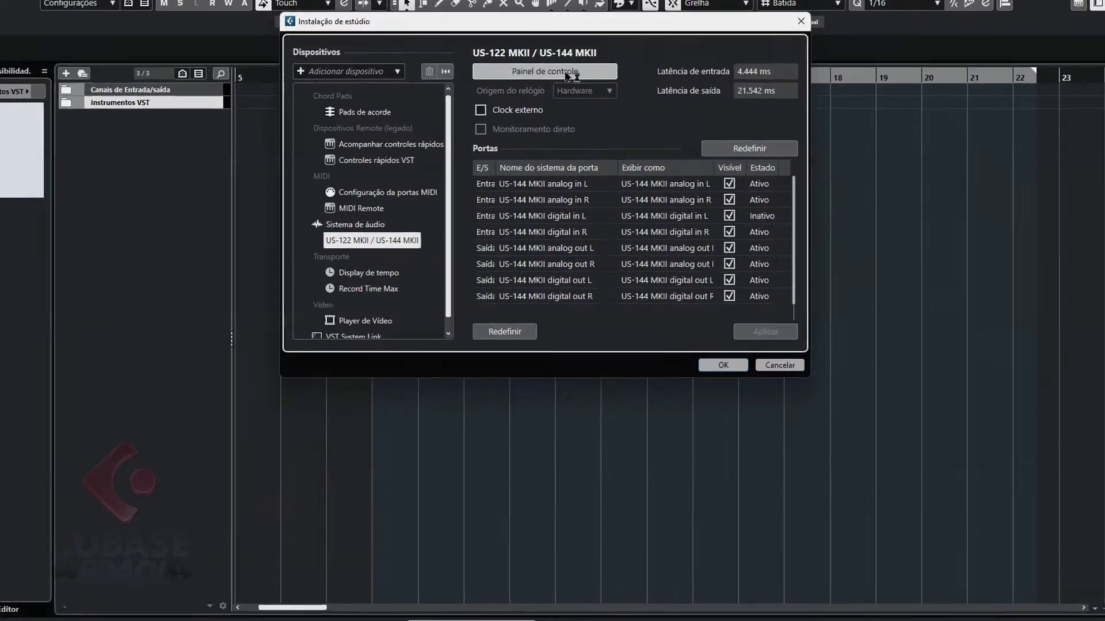
click(563, 101)
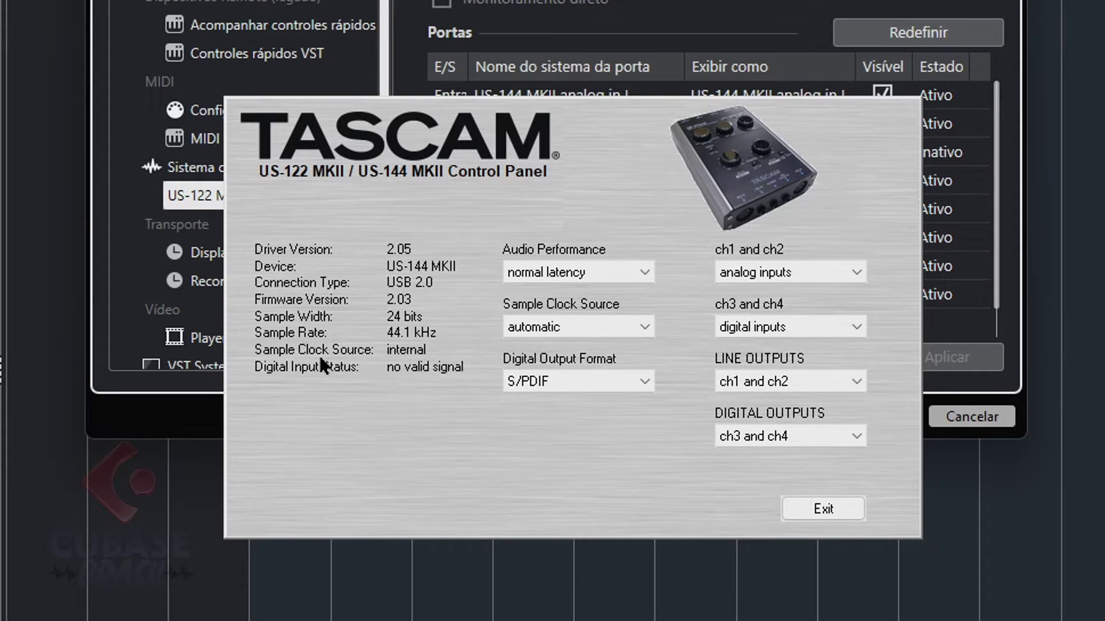
click(585, 274)
click(619, 216)
Set the TASCAM interface's audio performance to lowest latency and exit its control panel
click(592, 273)
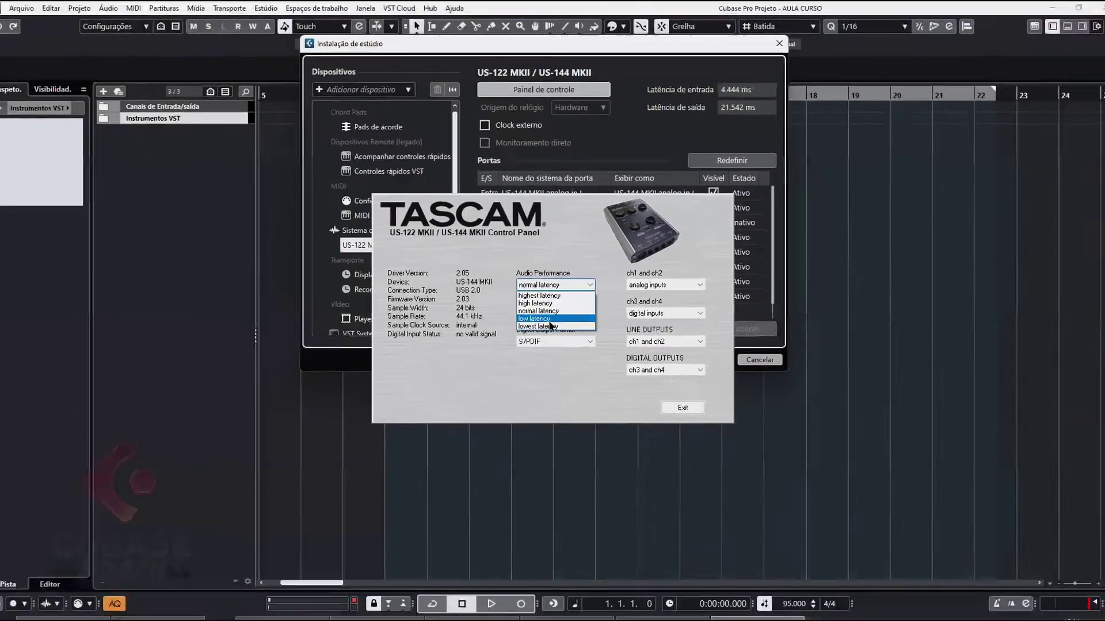
click(593, 352)
click(687, 402)
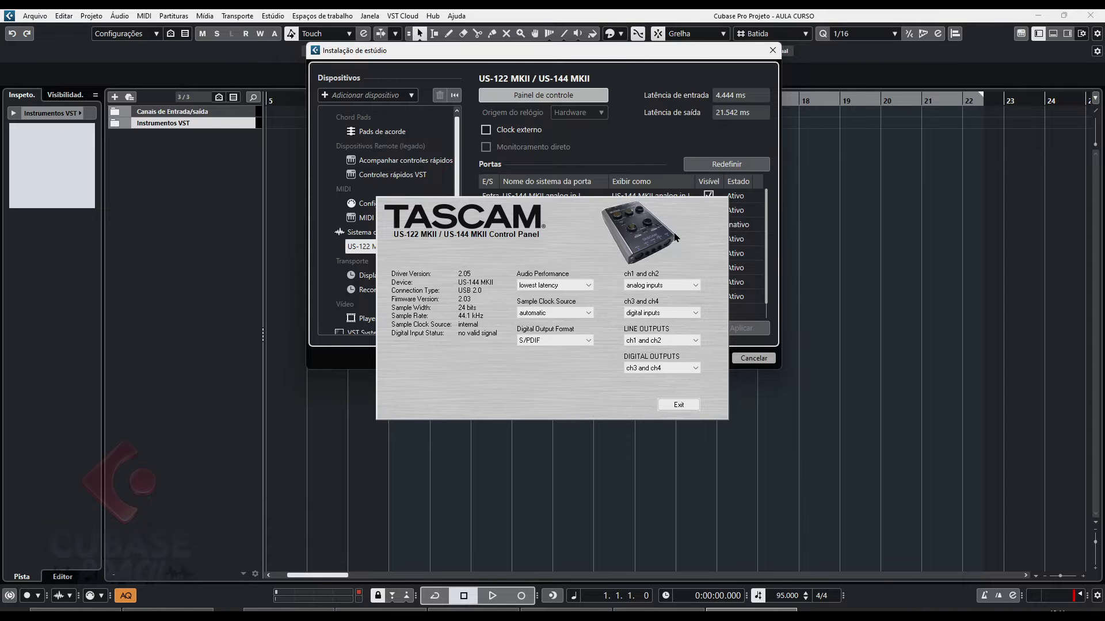
click(689, 408)
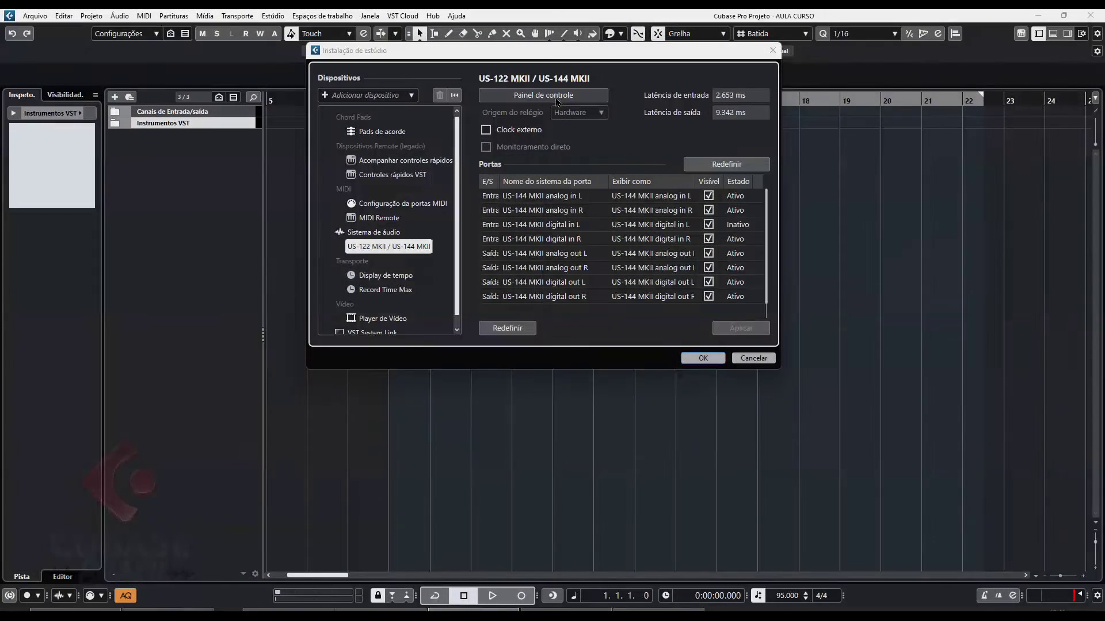
Switch the TASCAM interface's audio performance to highest latency and back to lowest latency to compare the input and output latencies
click(537, 147)
click(544, 285)
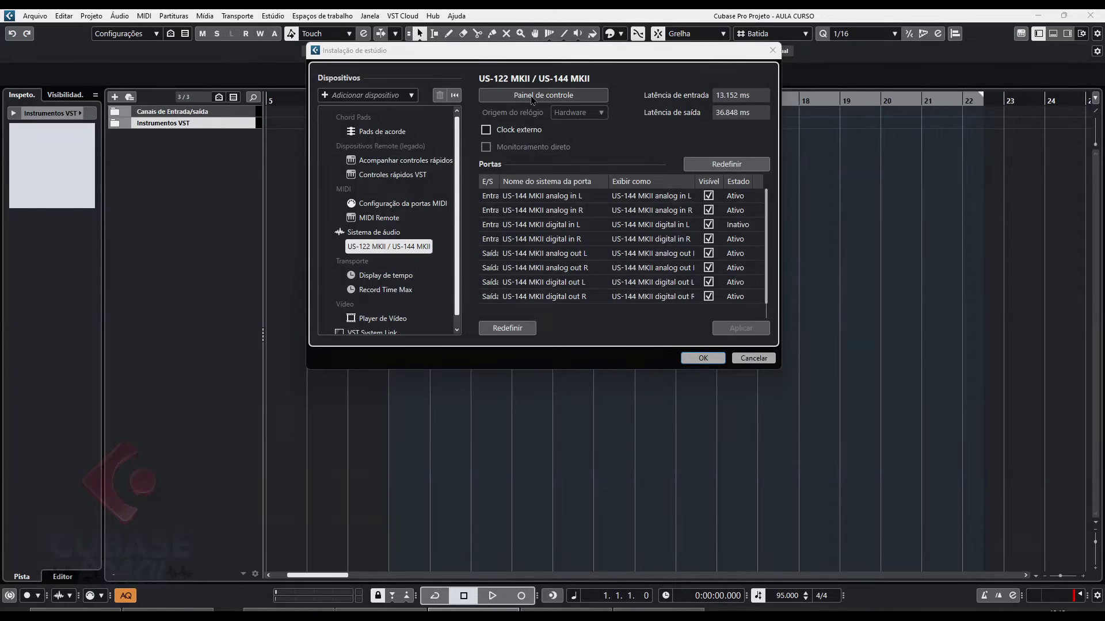
click(483, 119)
click(555, 286)
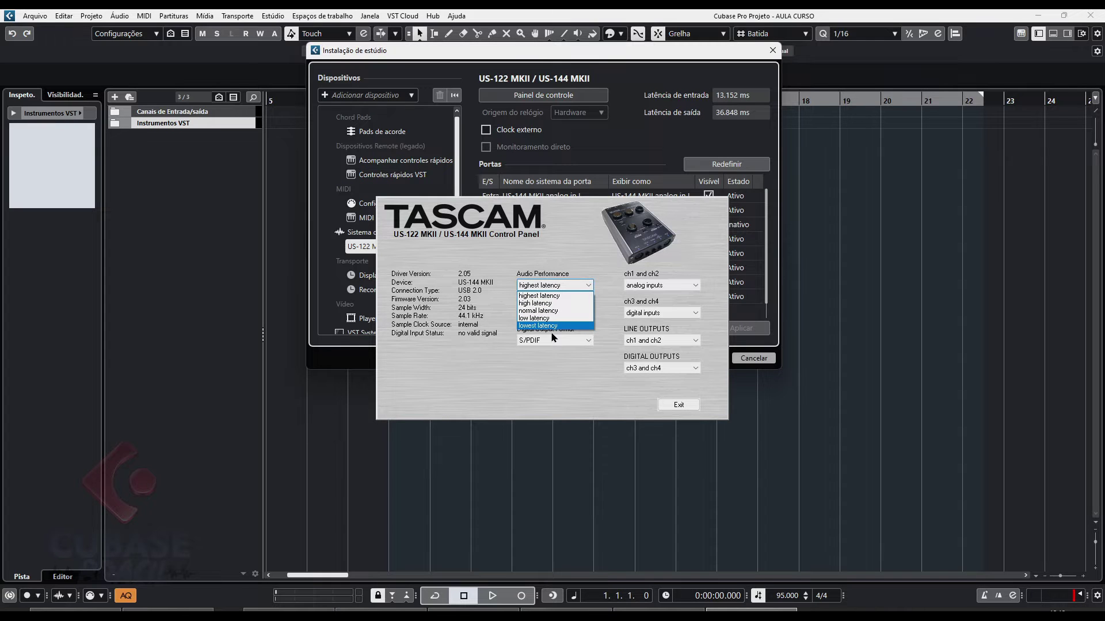
click(575, 326)
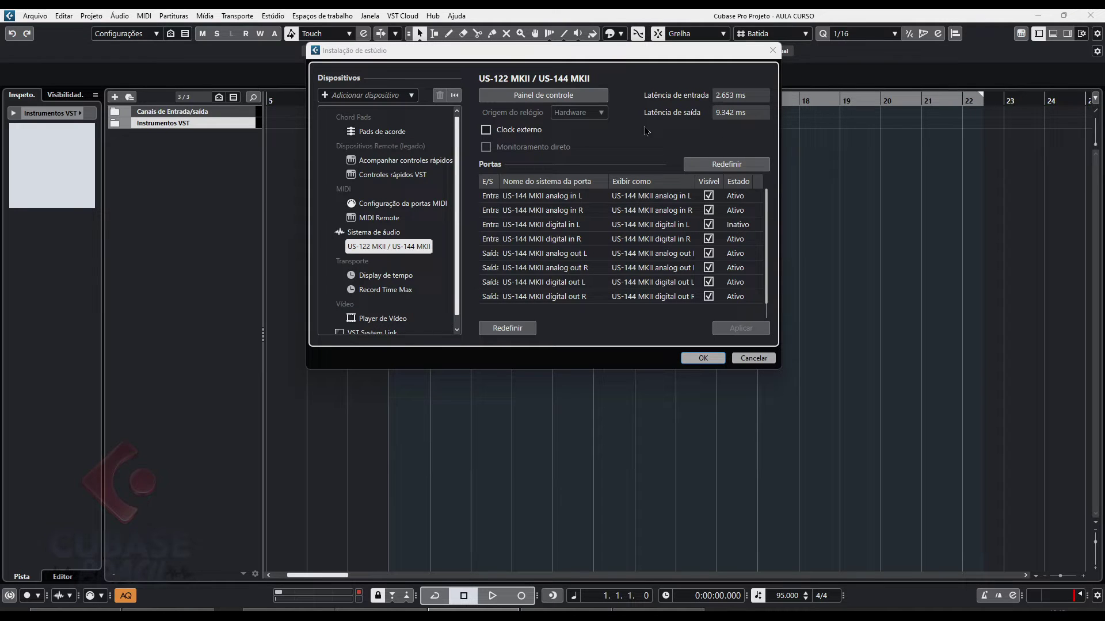
Set the TASCAM interface's audio performance to normal latency and confirm the studio setup
click(557, 99)
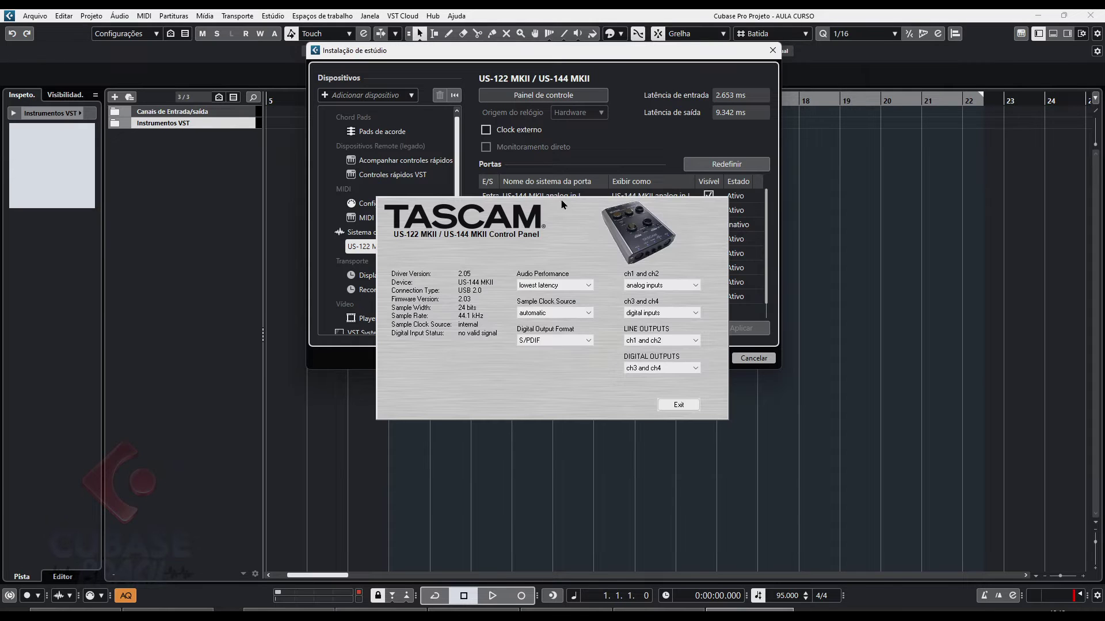
click(565, 285)
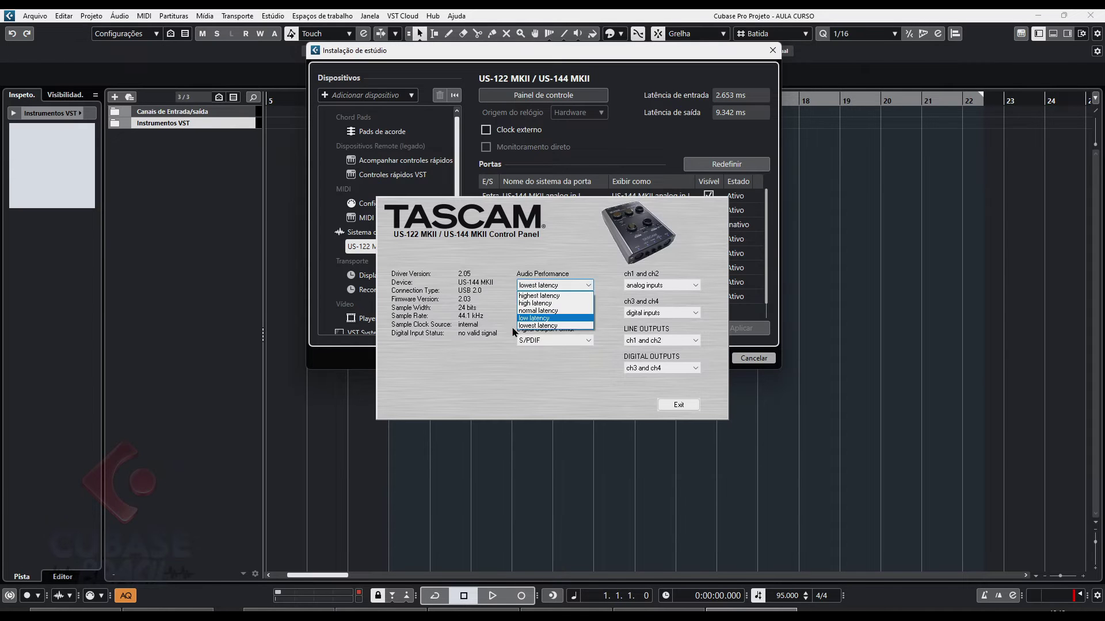
click(580, 316)
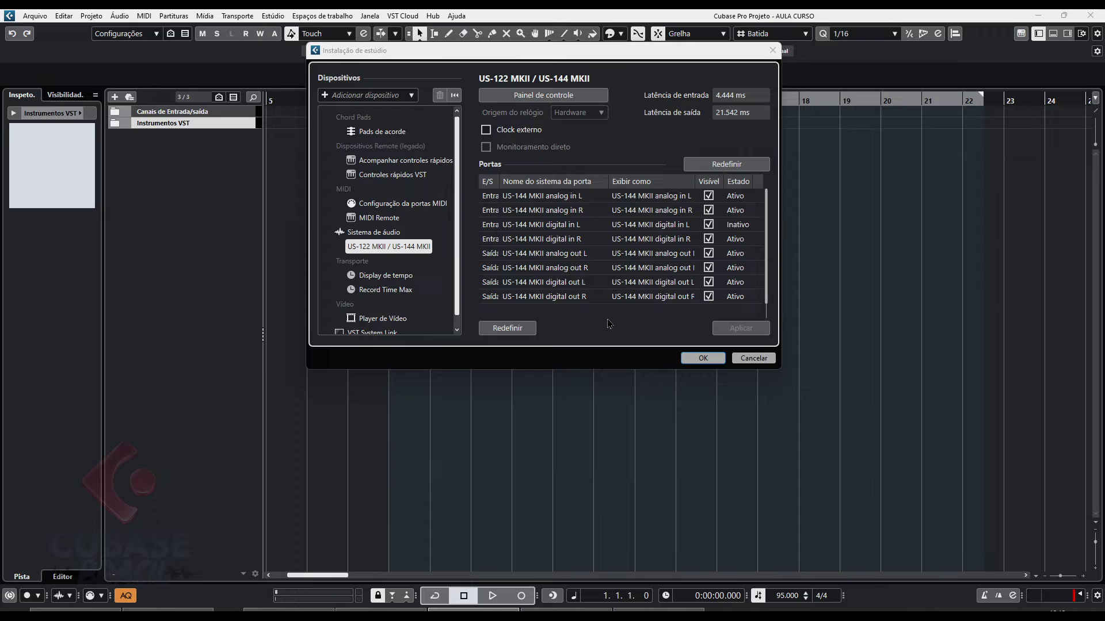
click(686, 359)
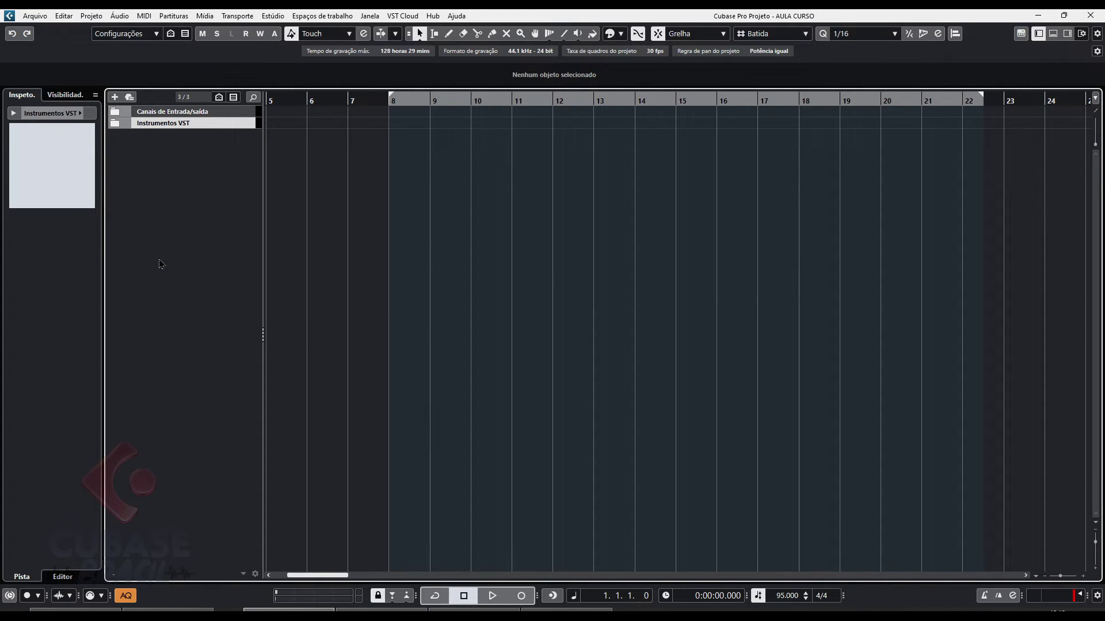
Open the project setup and select the minutes of the project duration
click(92, 16)
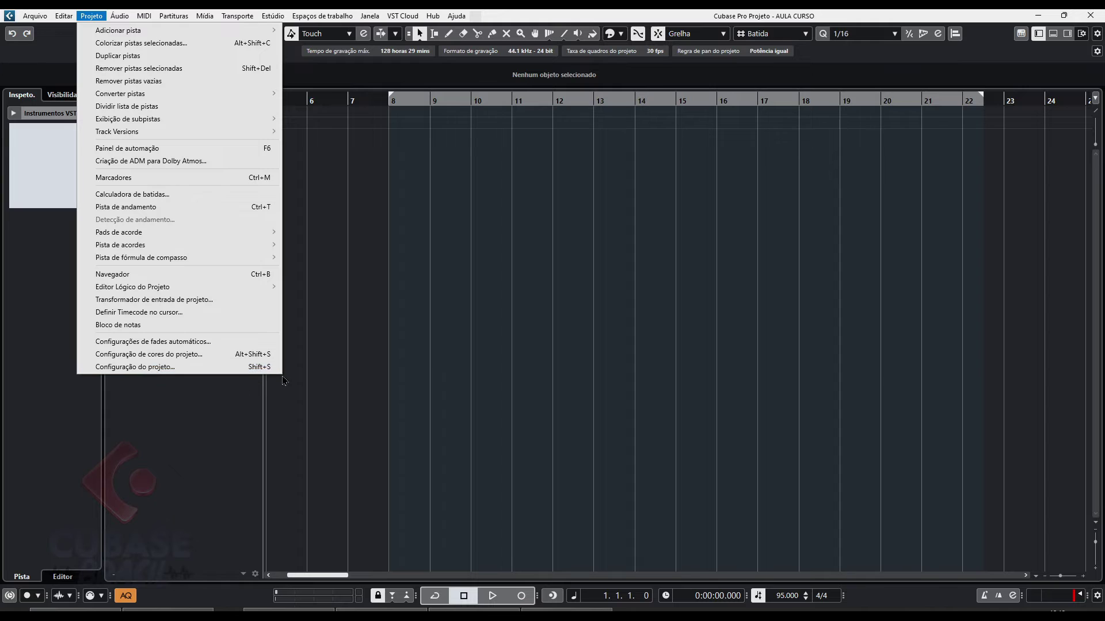
click(268, 372)
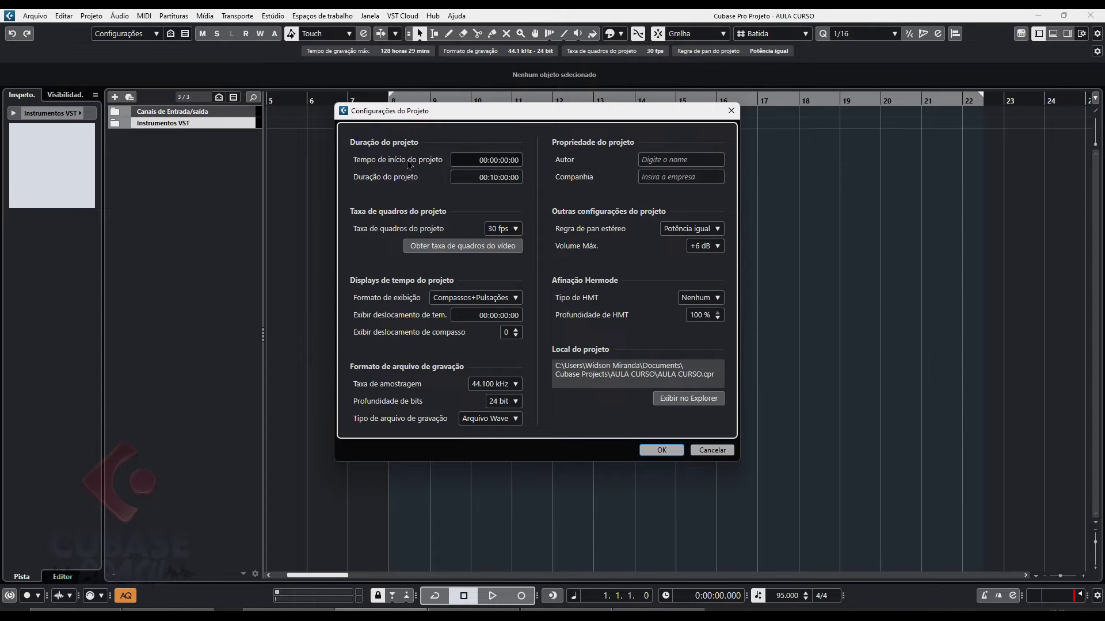
click(493, 182)
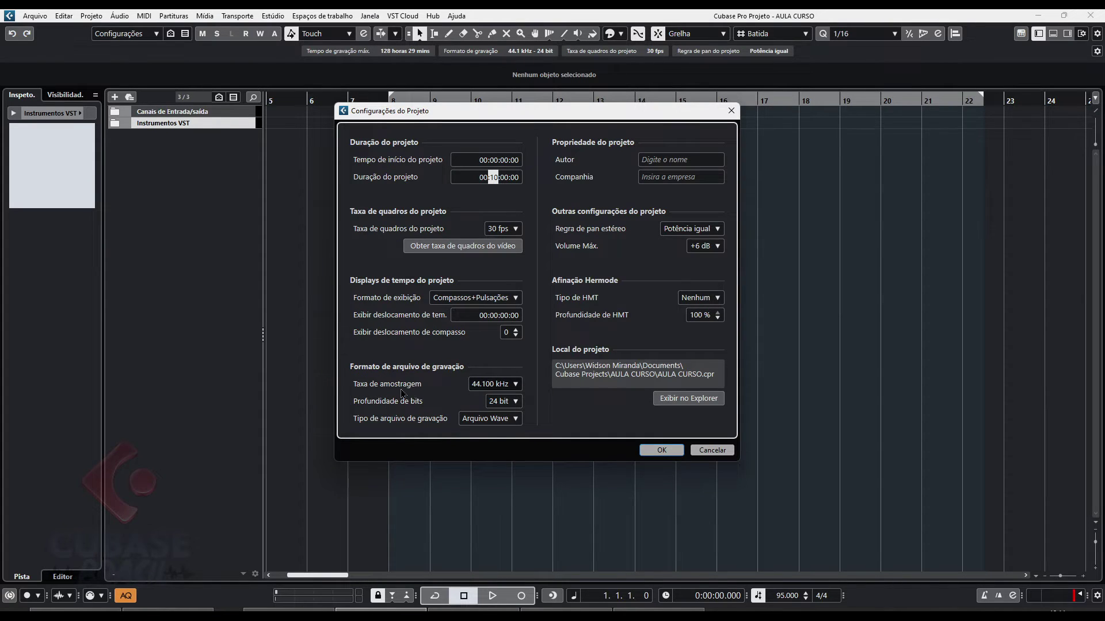
Examine the sample rates available for recording files, leaving the project at 44.100 kHz
click(513, 388)
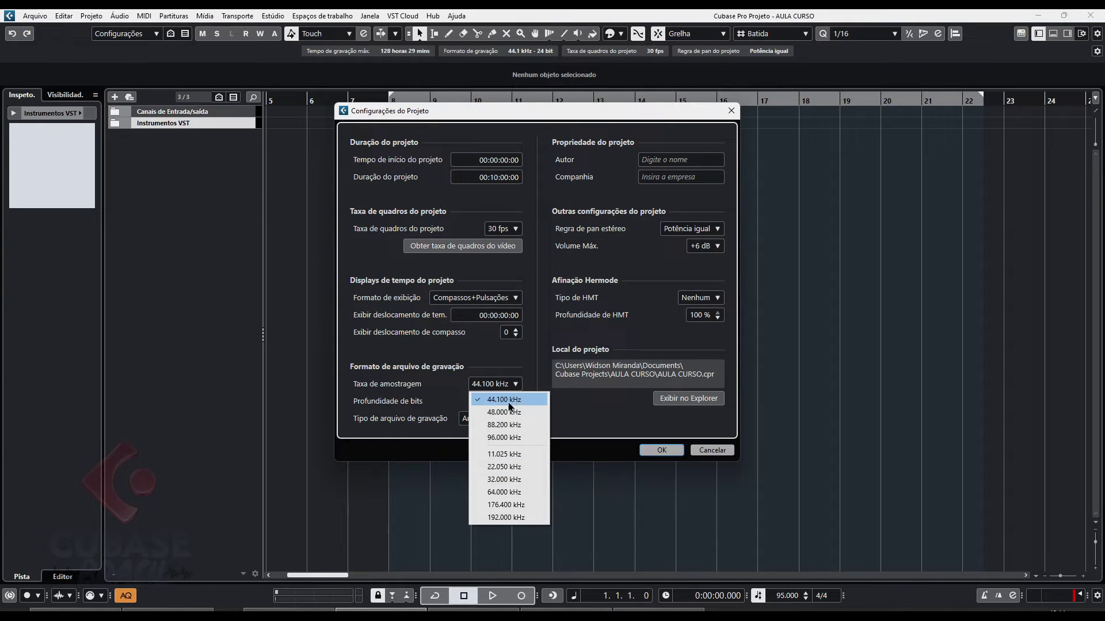
click(402, 390)
click(486, 387)
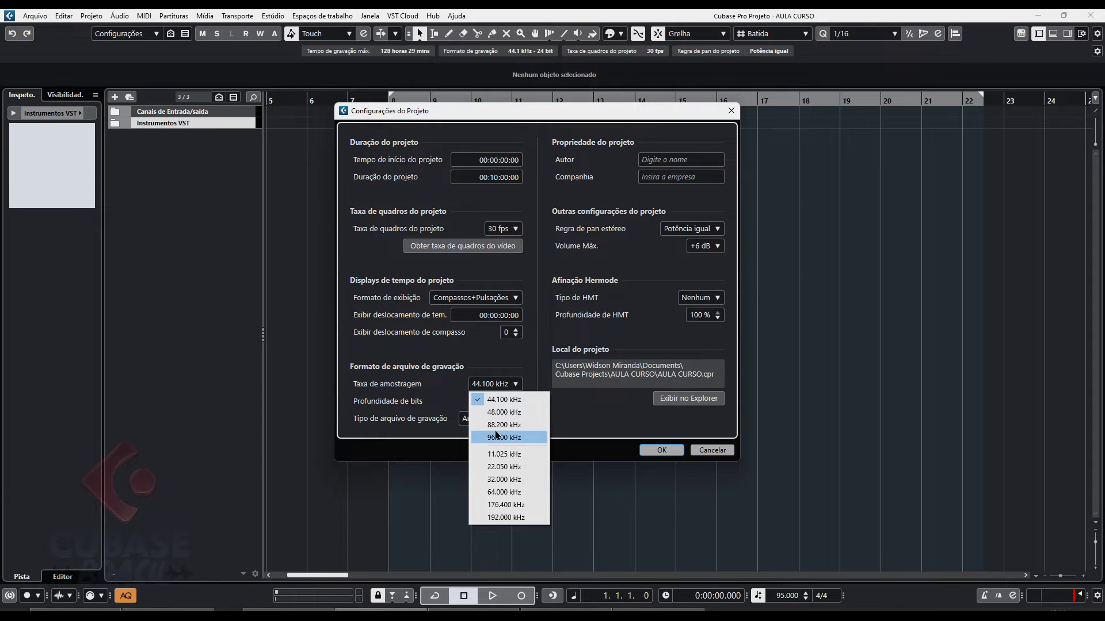
click(377, 406)
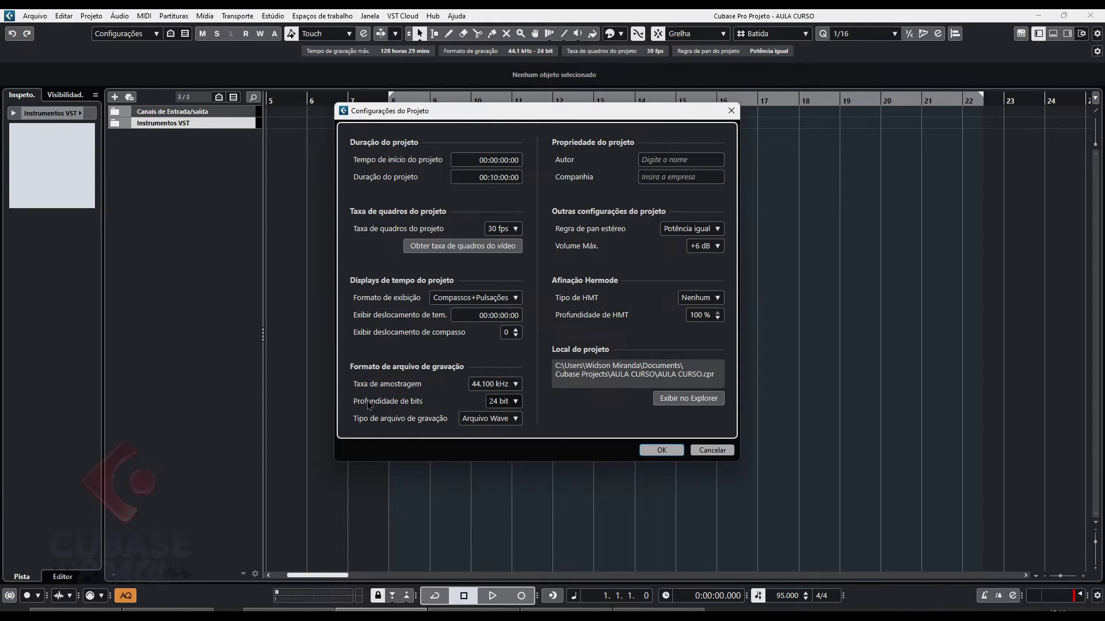
click(491, 386)
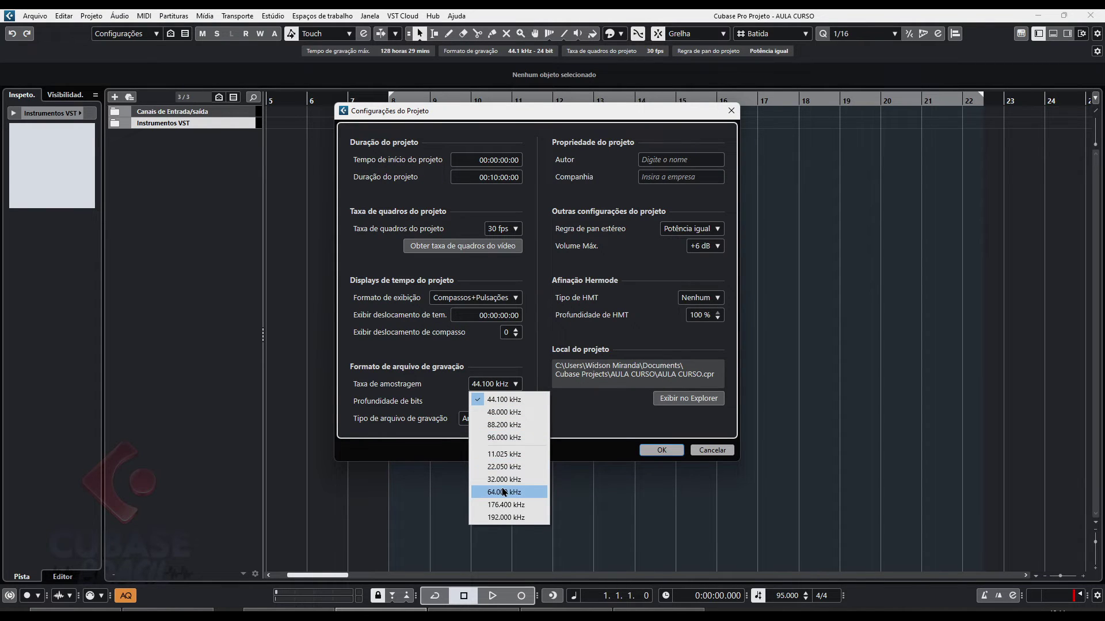
click(428, 406)
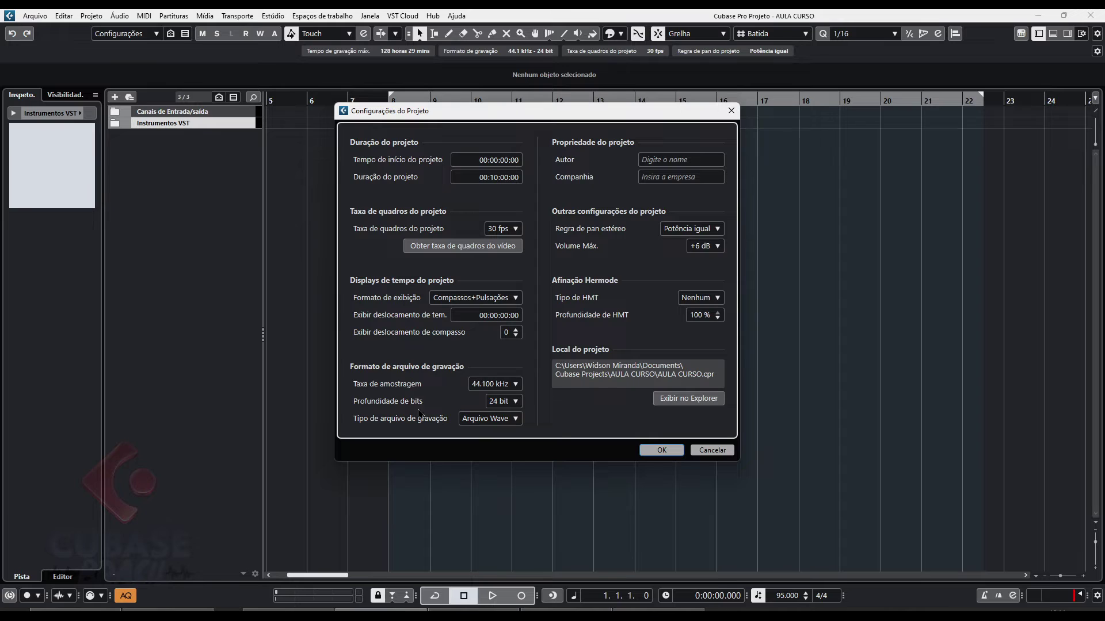
Examine the bit depths available for recording files, leaving the project at 24 bit
click(505, 402)
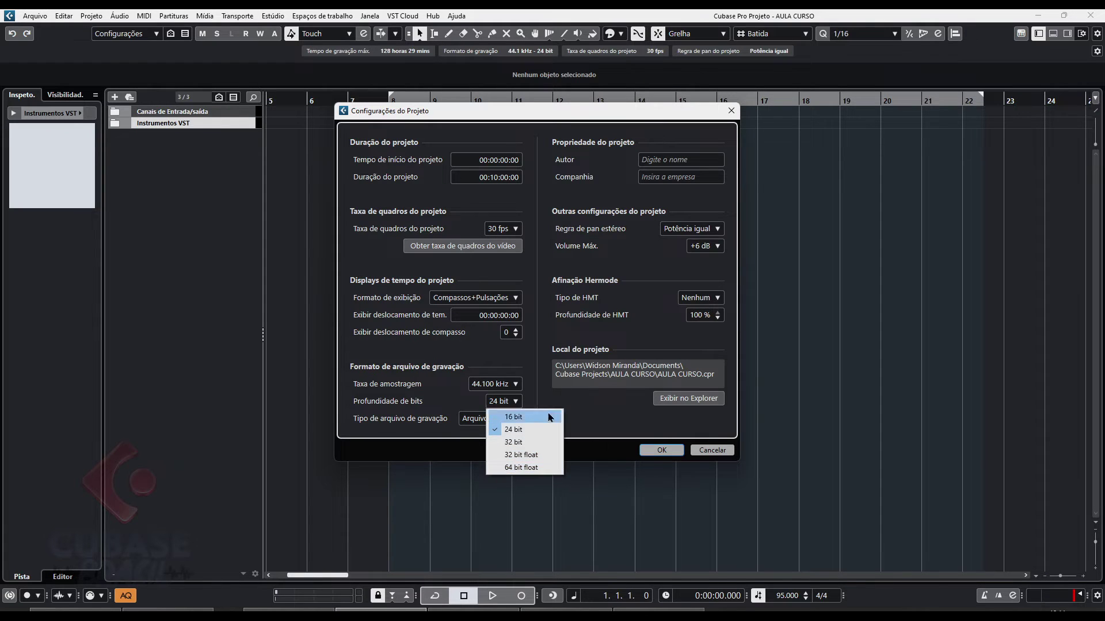
click(418, 409)
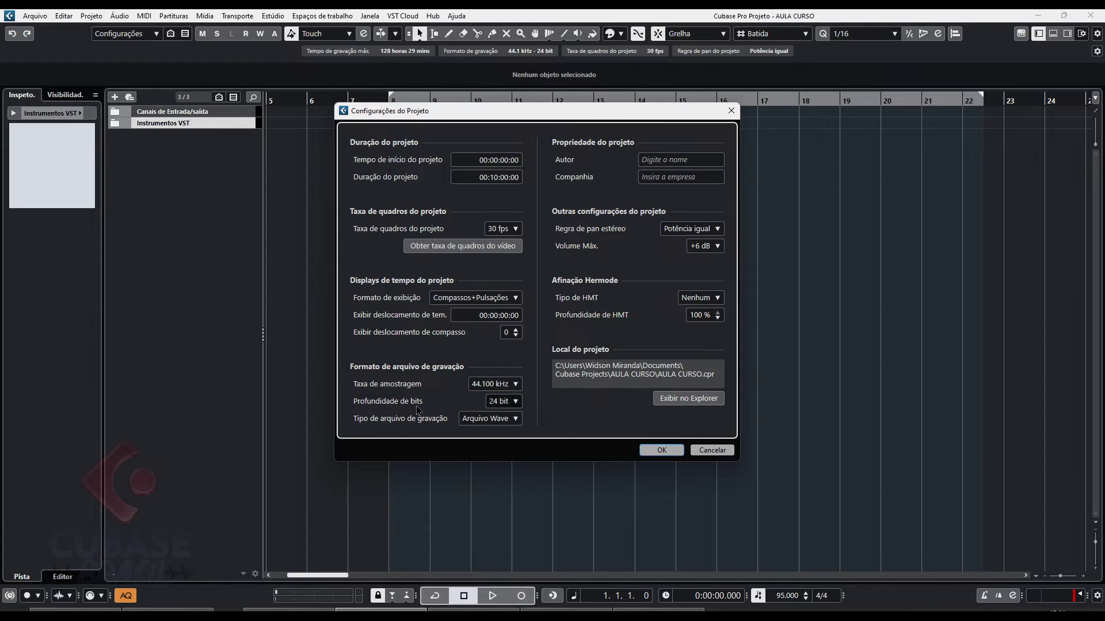
click(500, 402)
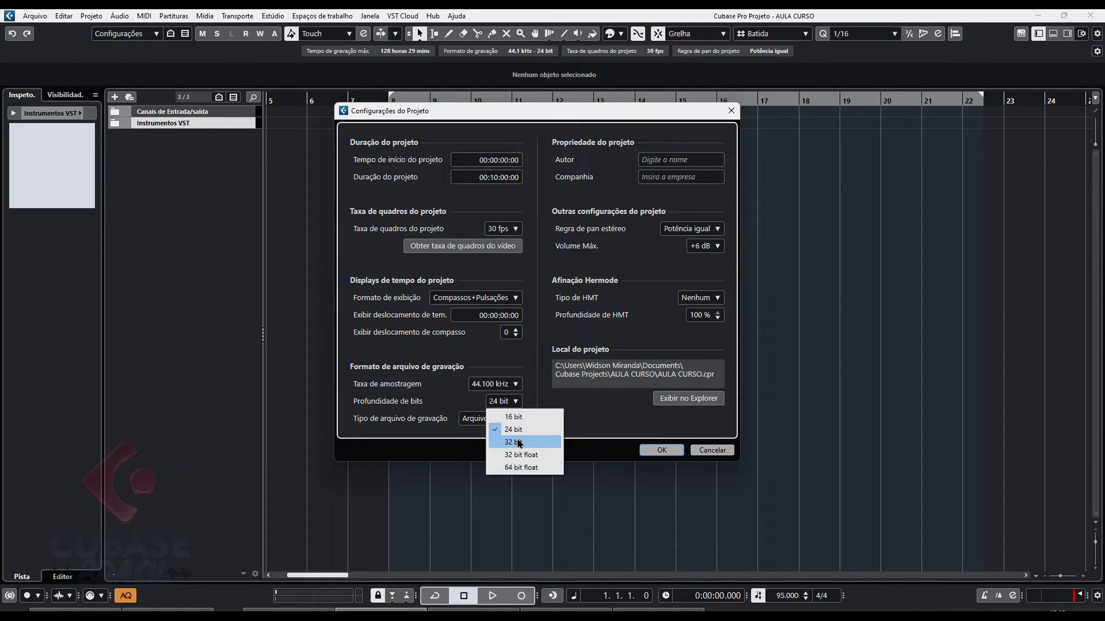
click(452, 425)
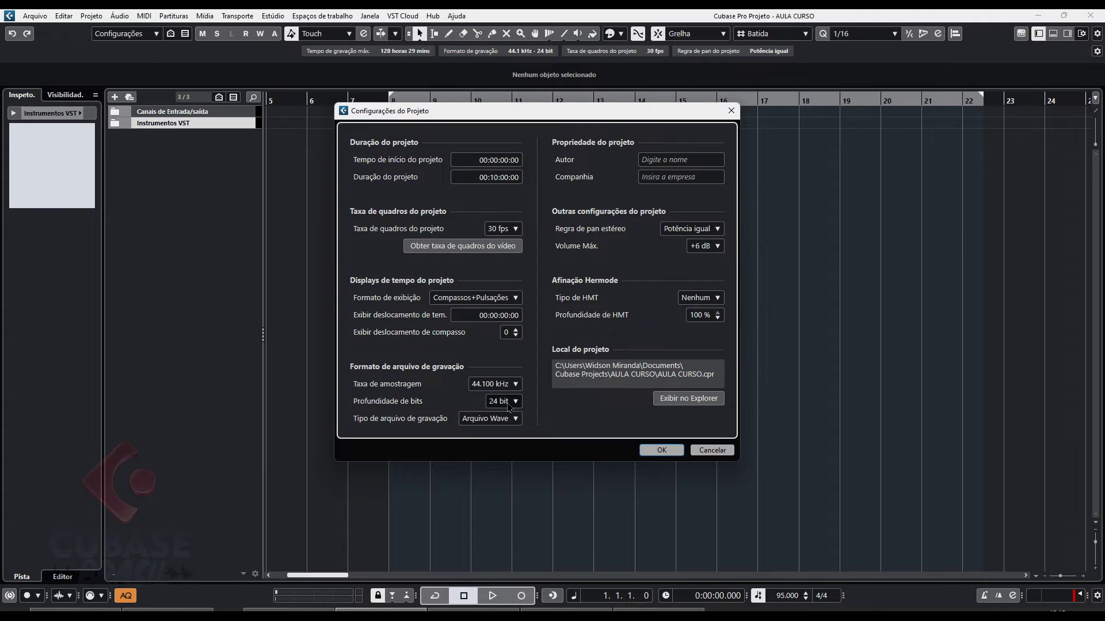
Check the bit depth options for recording files and set the recording file type to Arquivo Wave
click(508, 407)
click(413, 410)
click(513, 403)
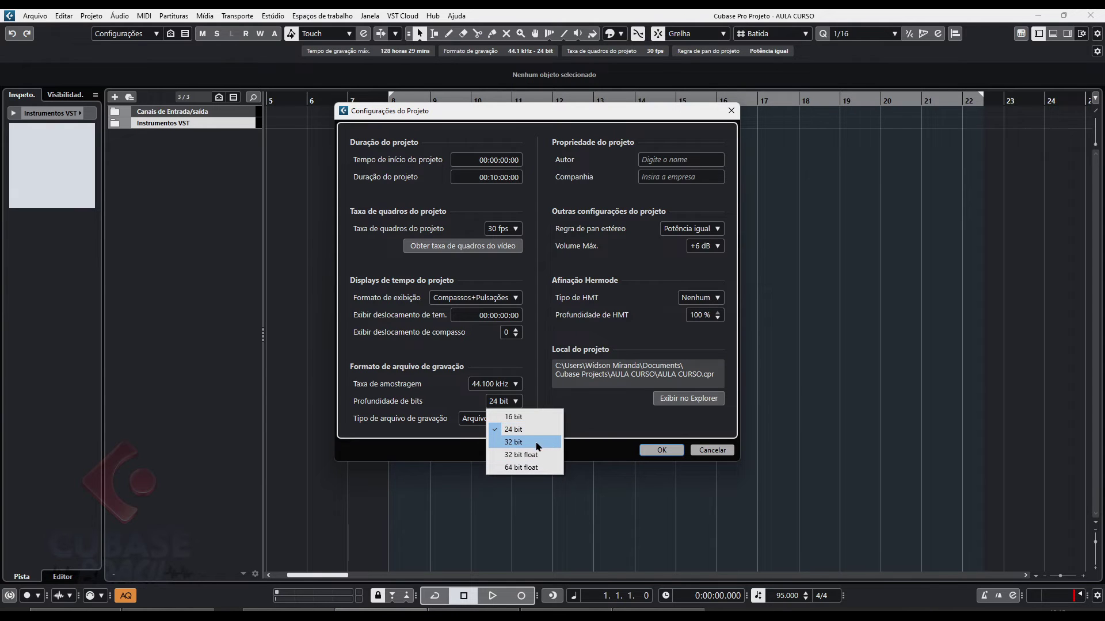
click(385, 407)
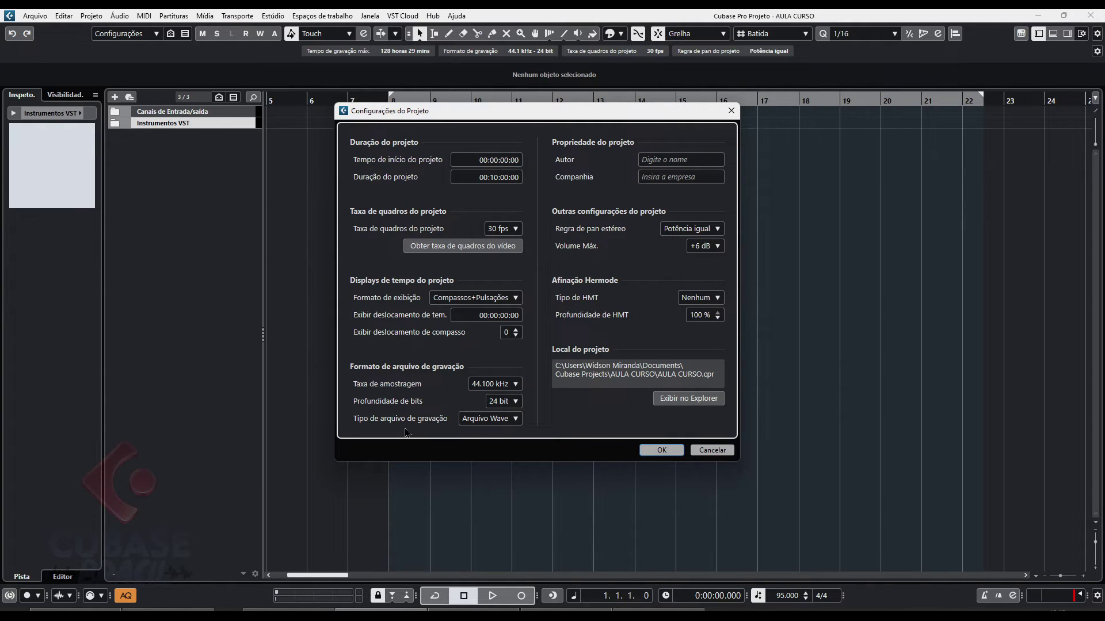
click(467, 419)
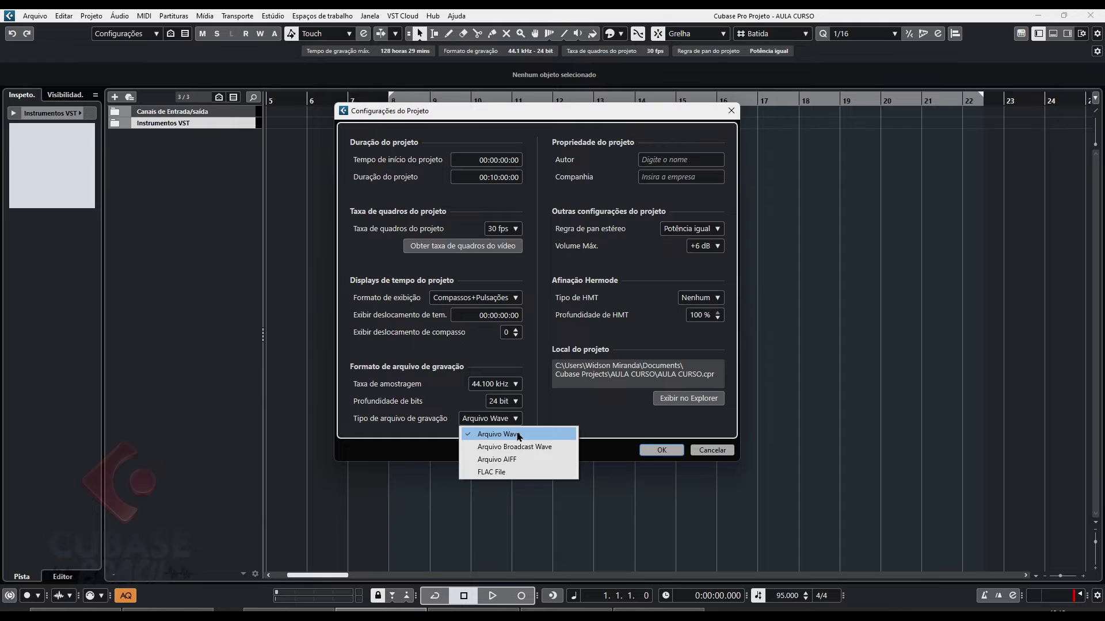
click(519, 435)
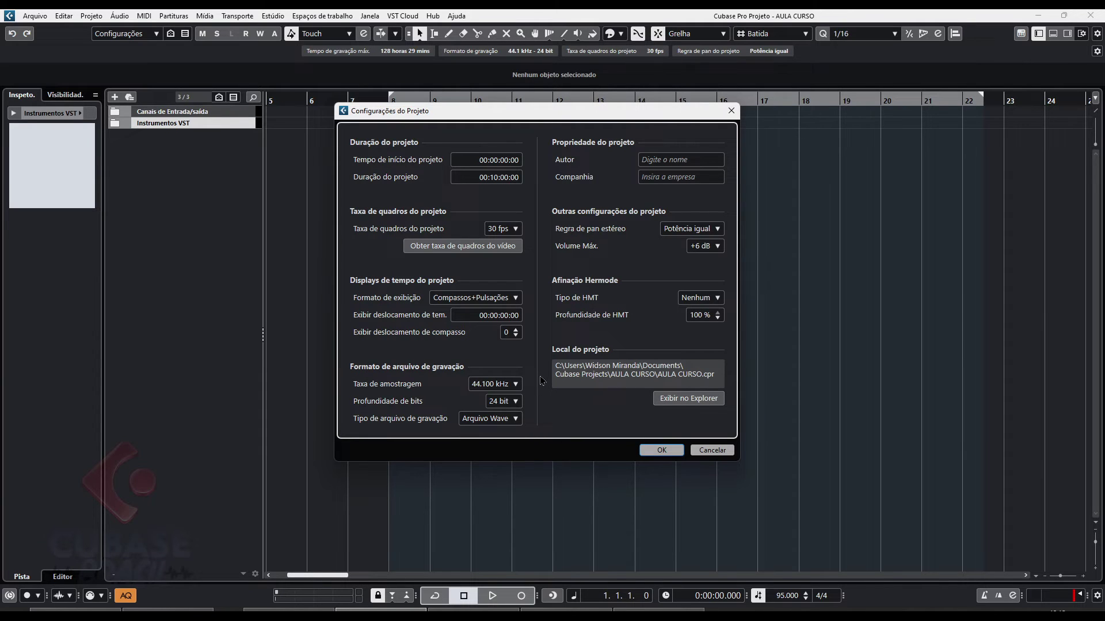
Review the sample rates offered for the project's recording files
click(496, 384)
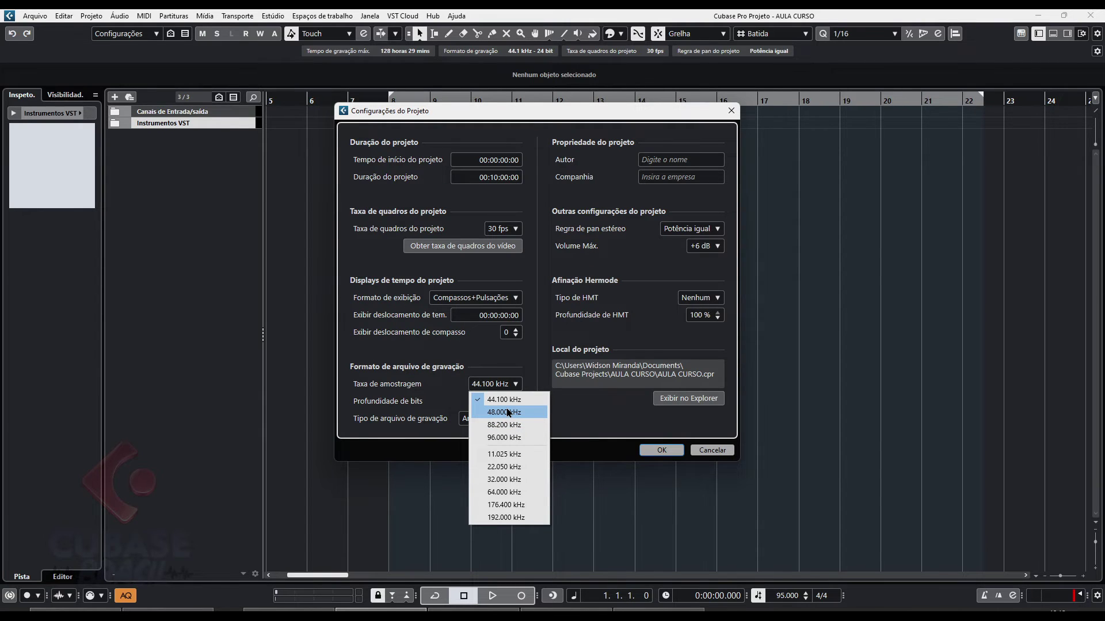
click(412, 408)
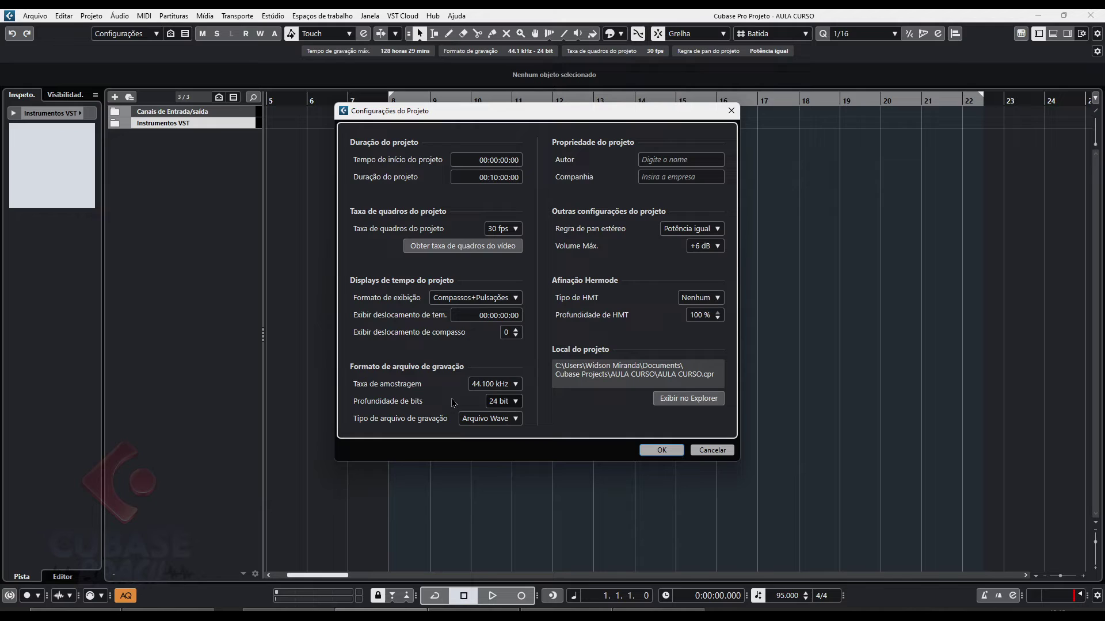
click(514, 388)
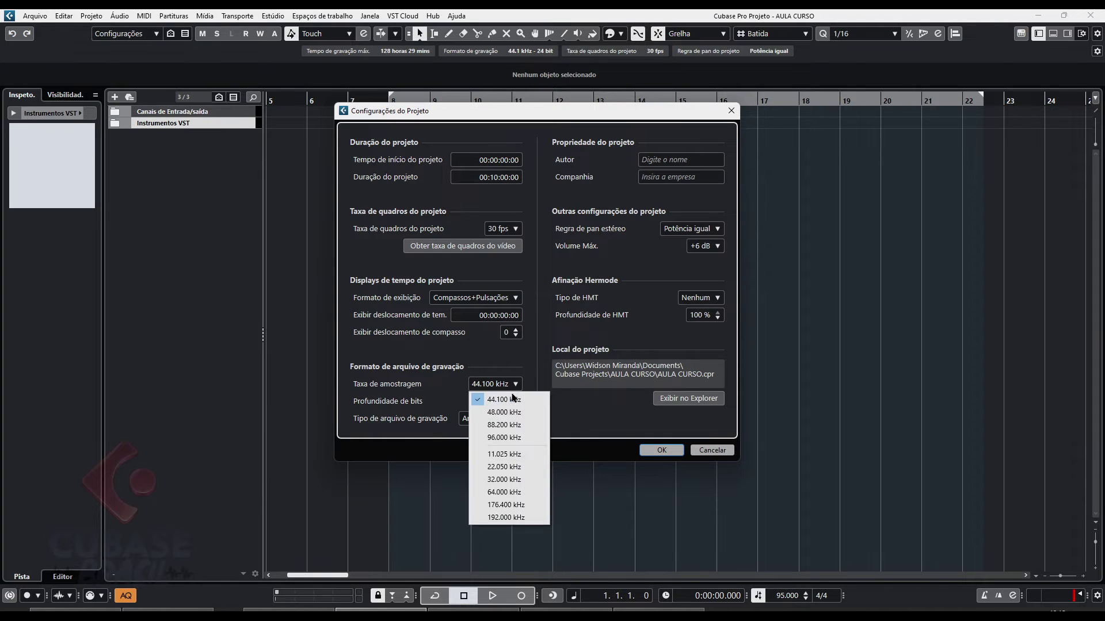
click(401, 405)
Switch the recording bit depth to 16 bit and back to 24 bit
click(506, 401)
click(540, 420)
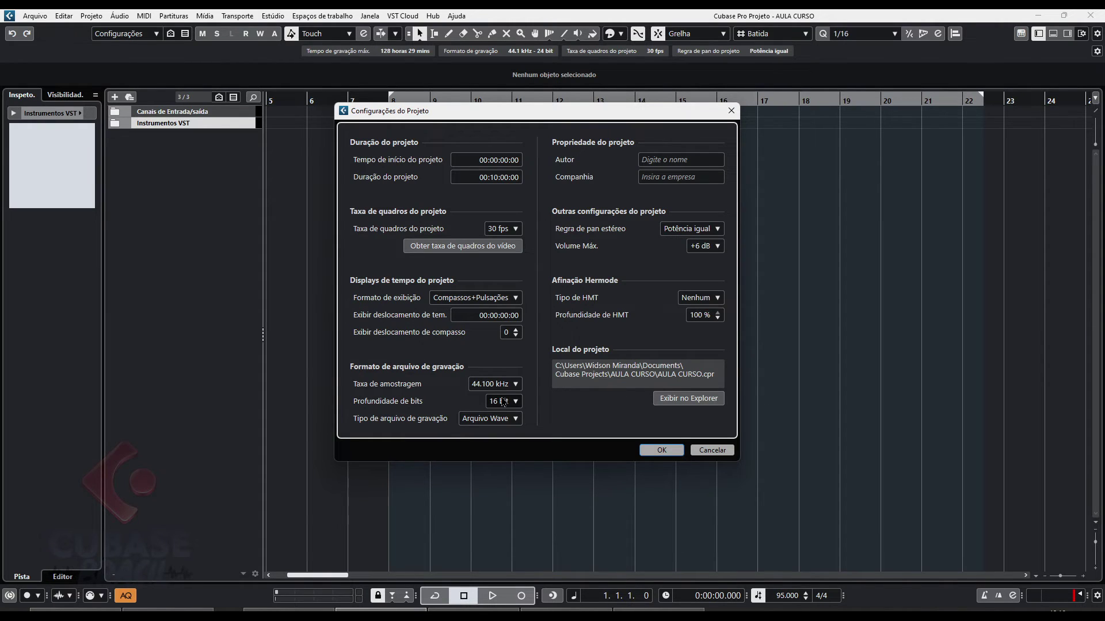
click(505, 402)
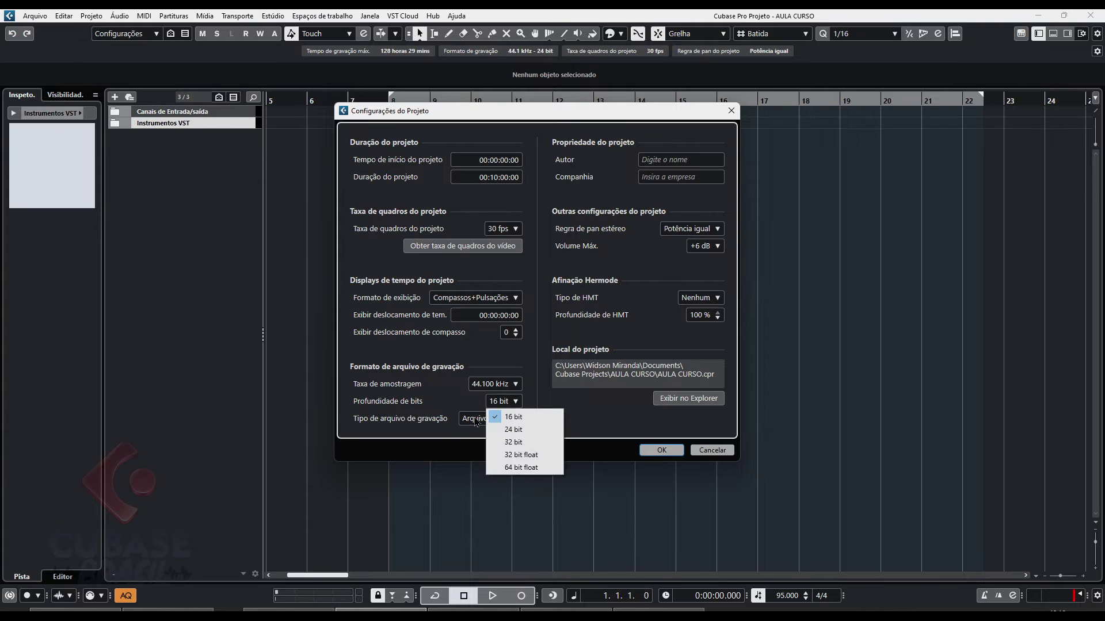
click(501, 431)
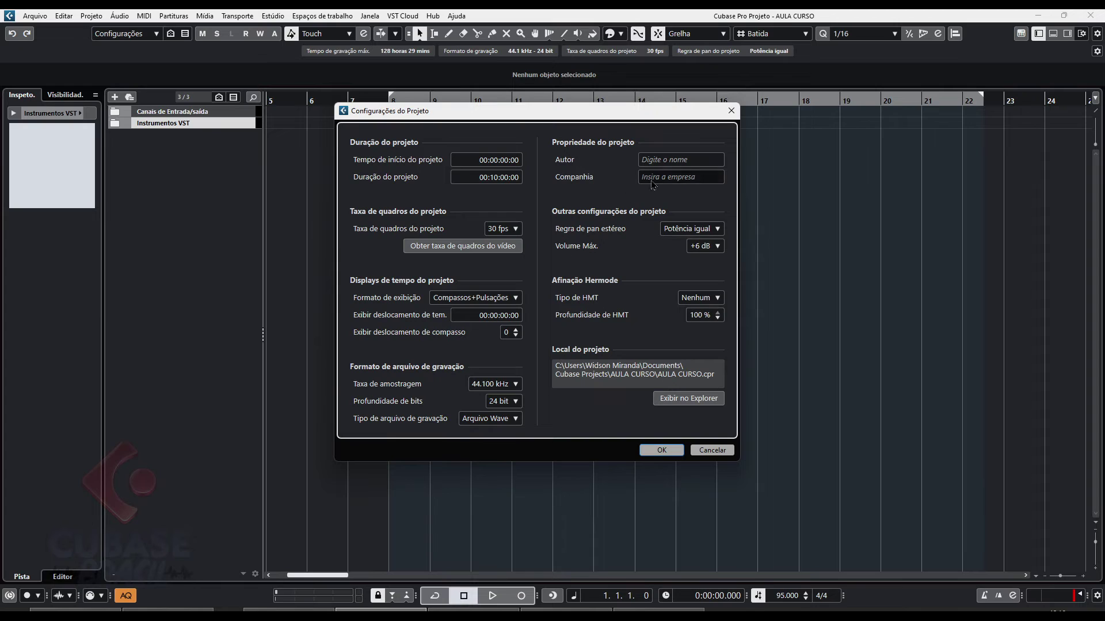
Check the author and company fields of the project properties and confirm the project setup
click(689, 159)
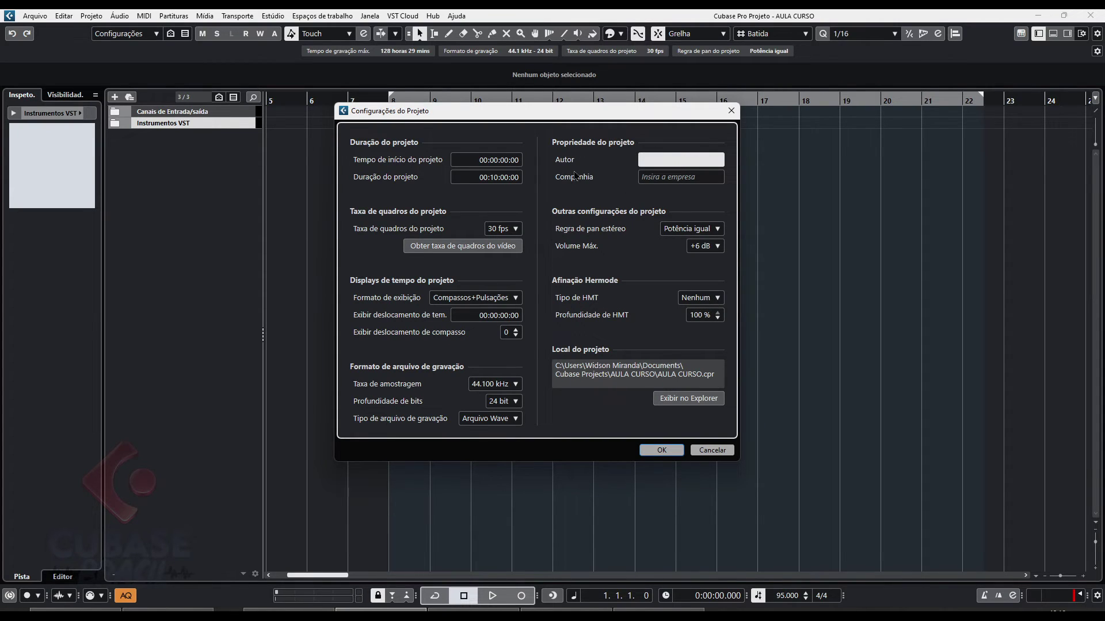
click(677, 177)
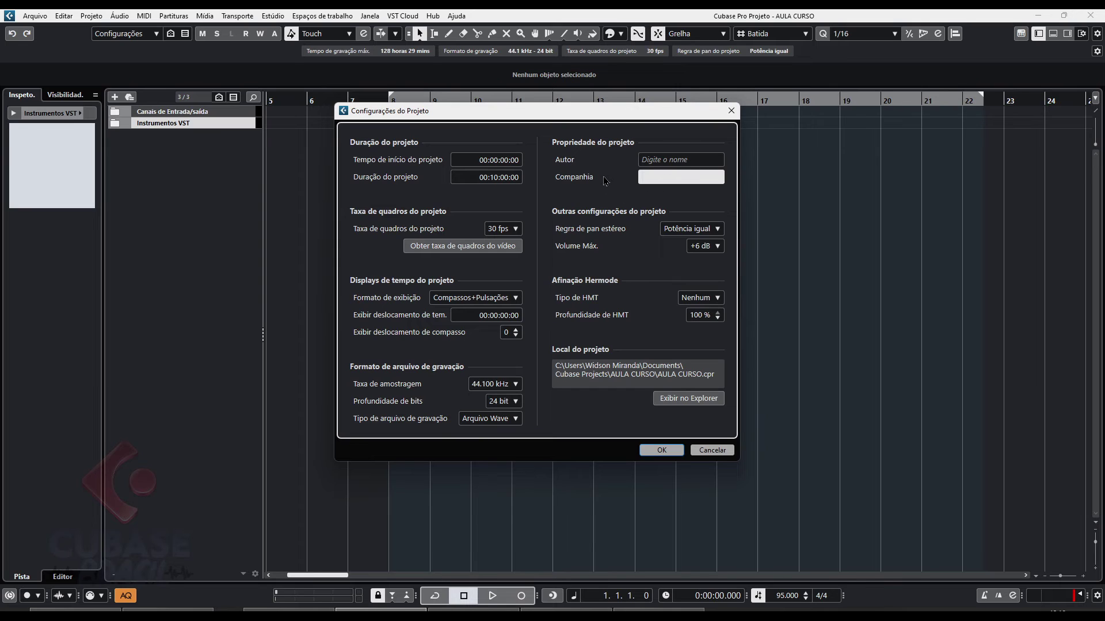
click(656, 450)
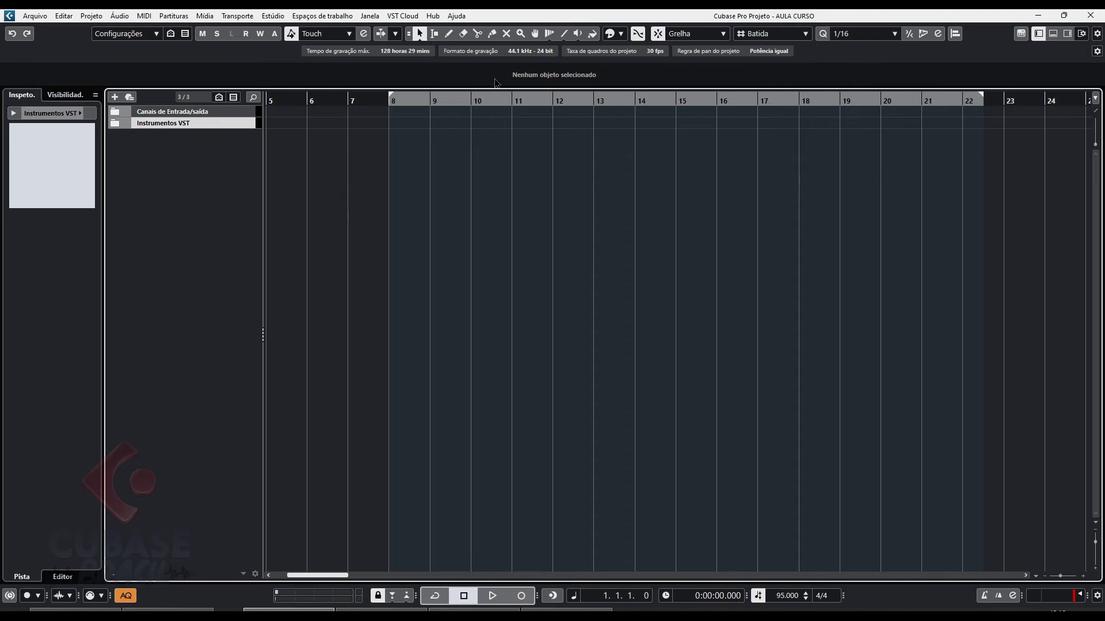
Open the studio's audio connections and look over the output and input paths
click(274, 15)
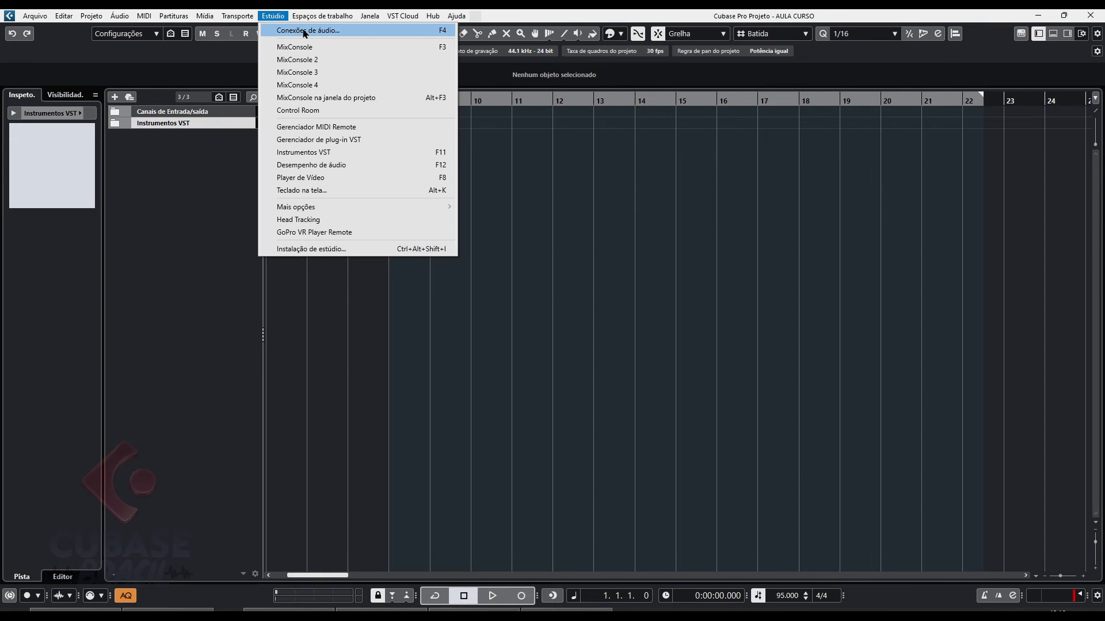
click(305, 31)
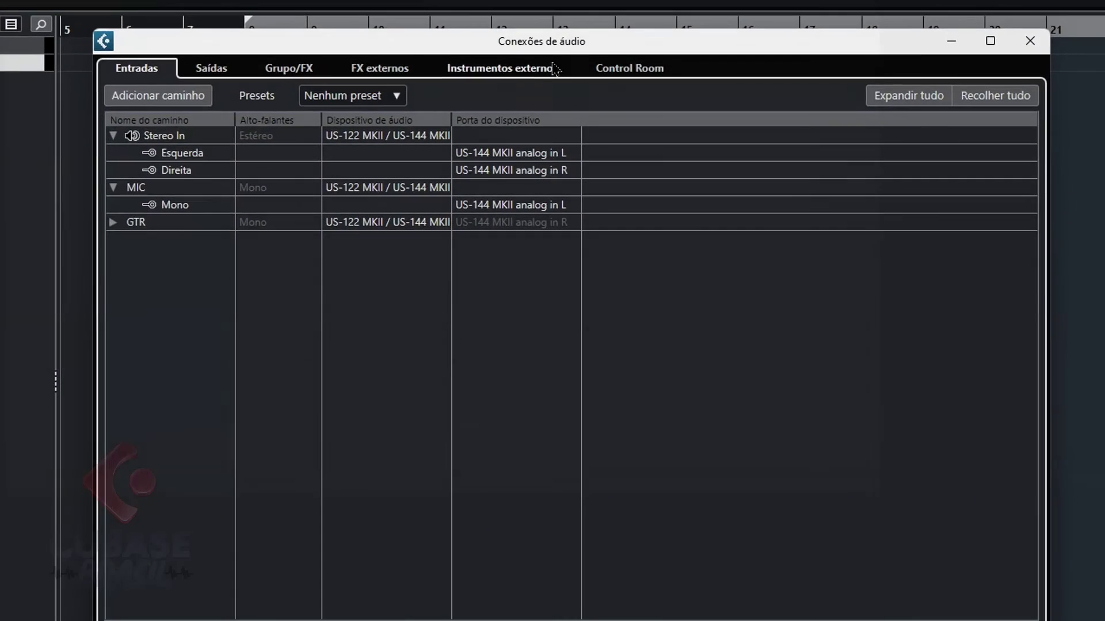
click(221, 63)
click(155, 62)
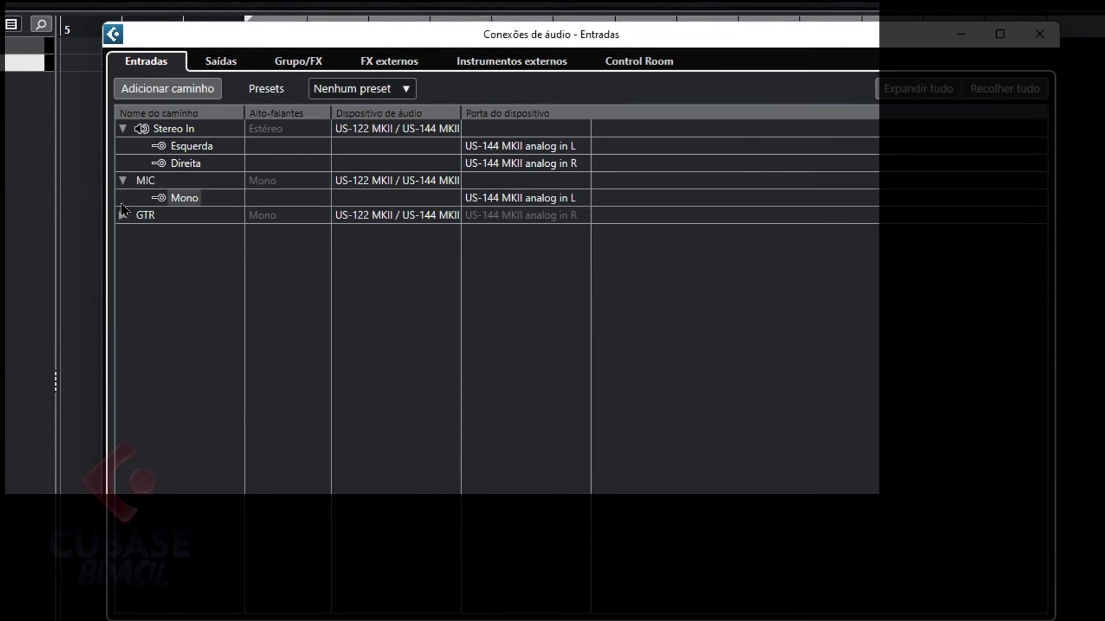
Collapse the MIC and Stereo In paths in the list of audio inputs
click(123, 180)
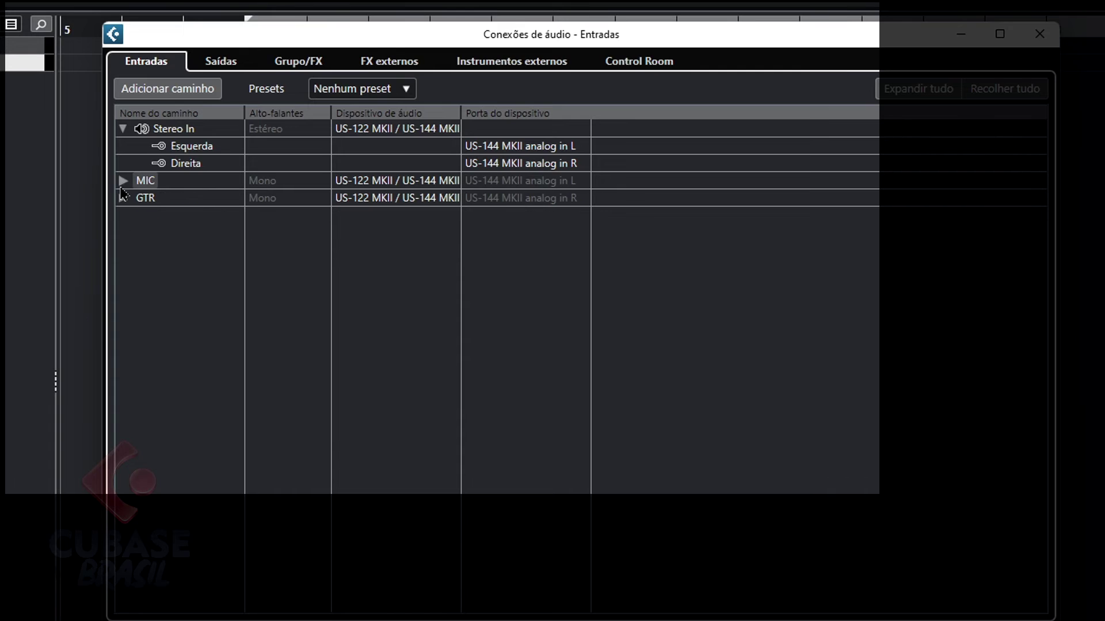
click(123, 129)
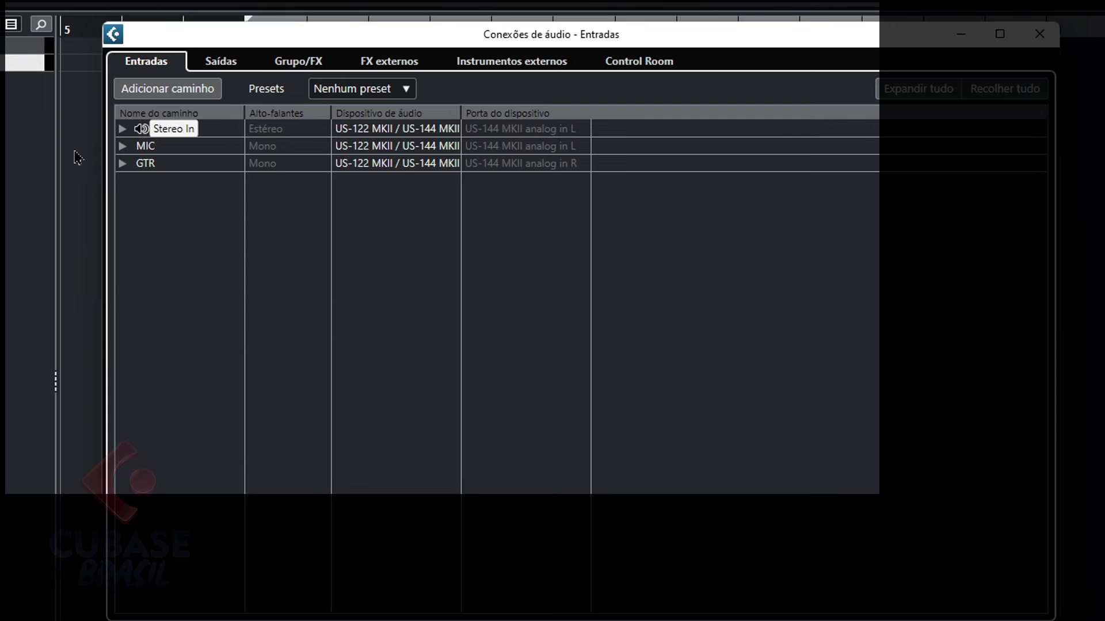
right_click(163, 229)
click(153, 205)
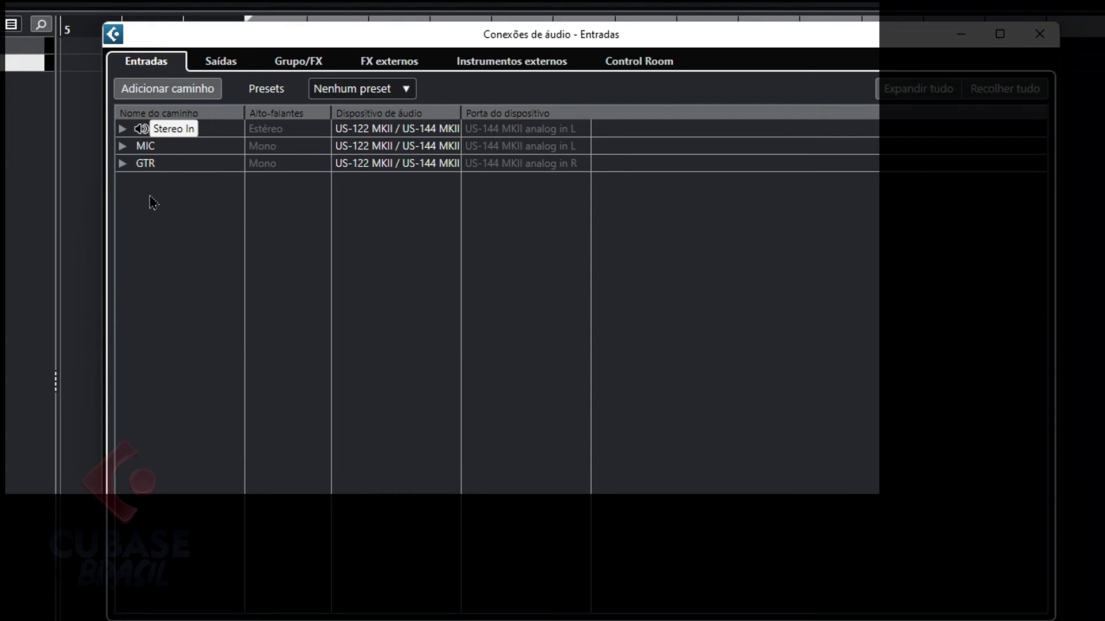
click(183, 96)
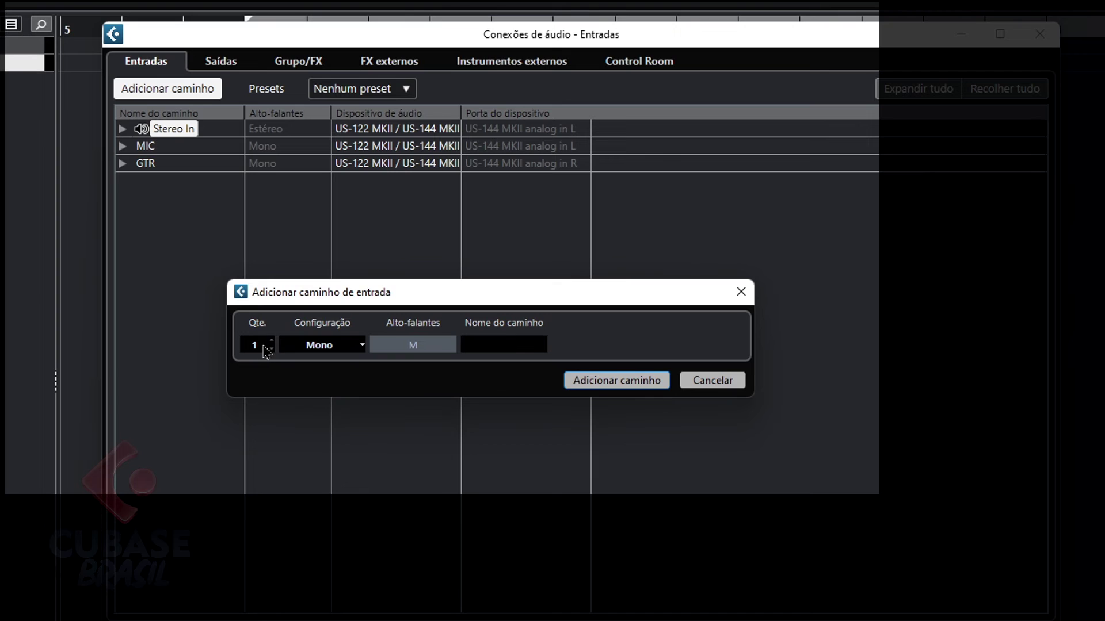
click(309, 346)
click(436, 320)
click(501, 344)
click(712, 380)
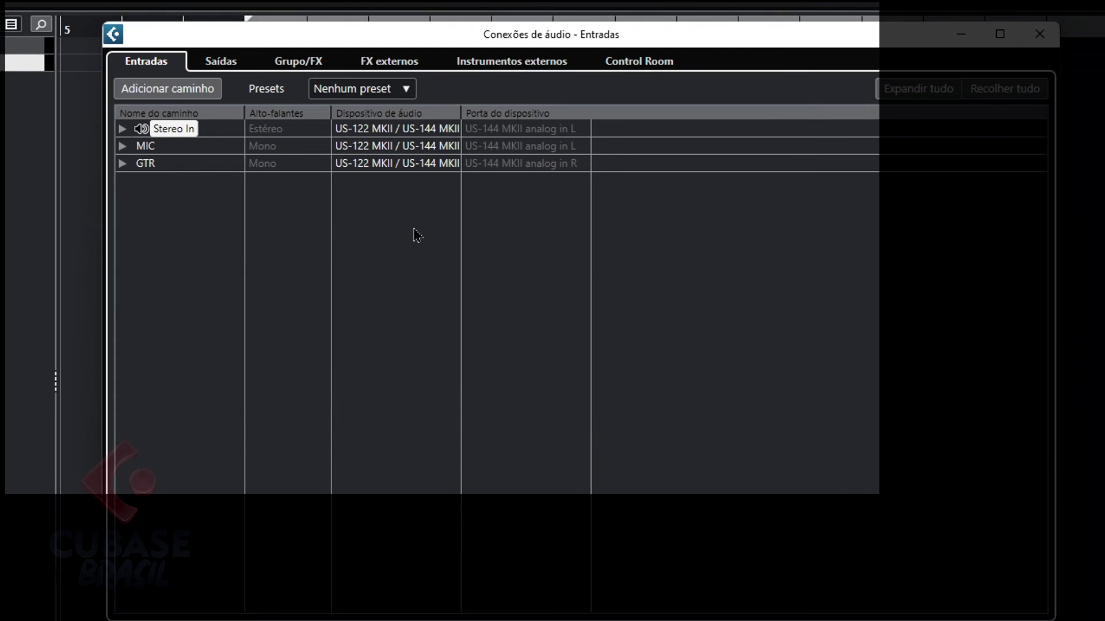
Expand the MIC and GTR input paths and examine the device ports available for the MIC mono channel
click(122, 146)
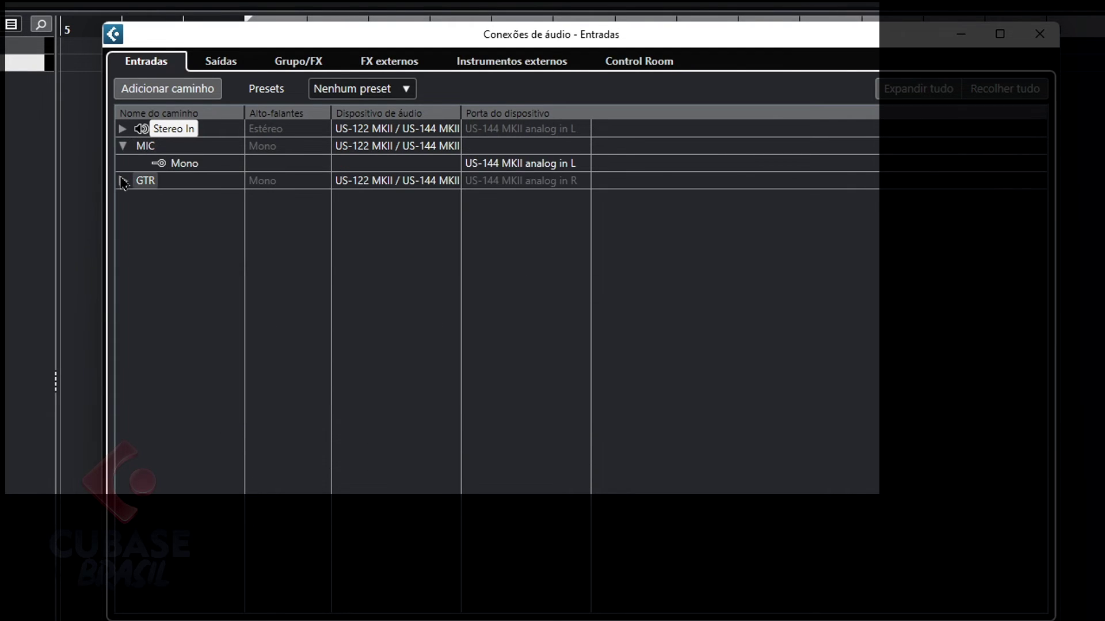
click(122, 180)
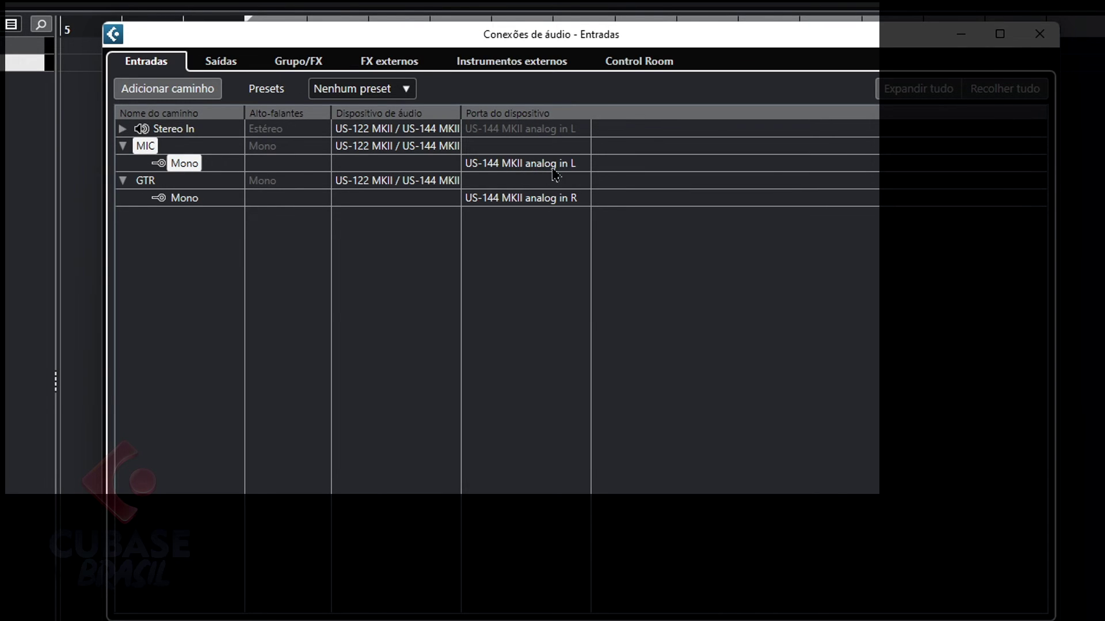
click(532, 167)
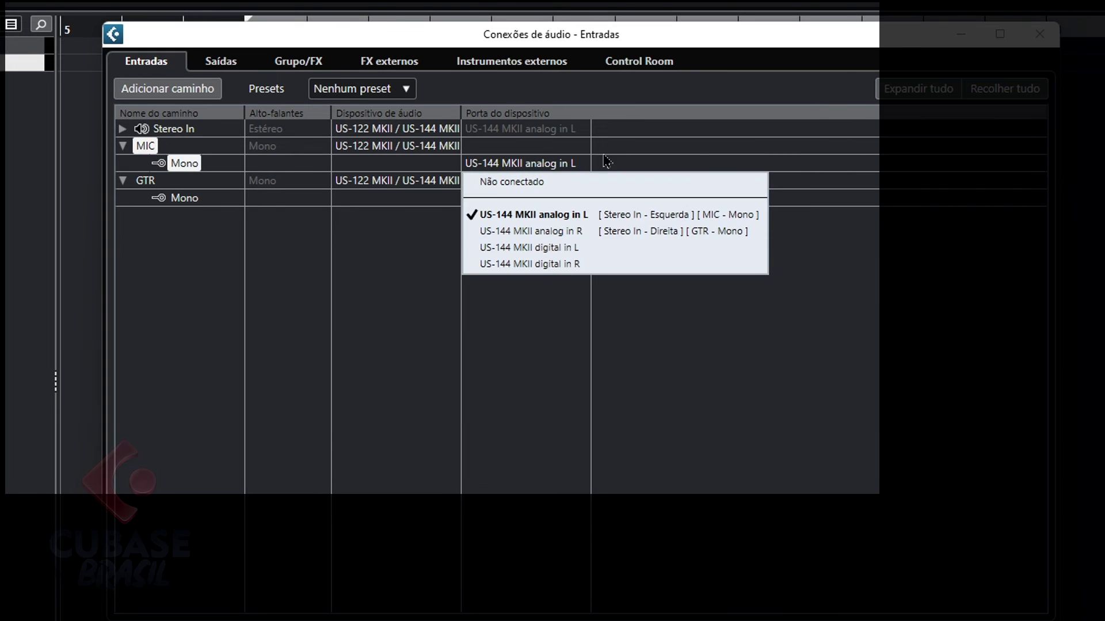
click(530, 230)
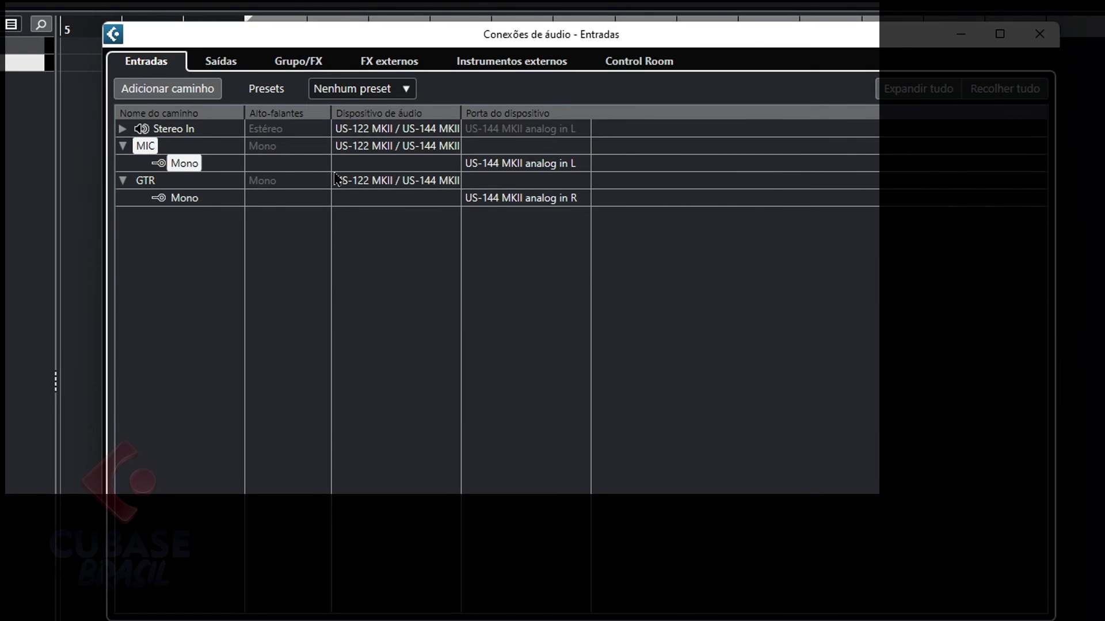
click(151, 181)
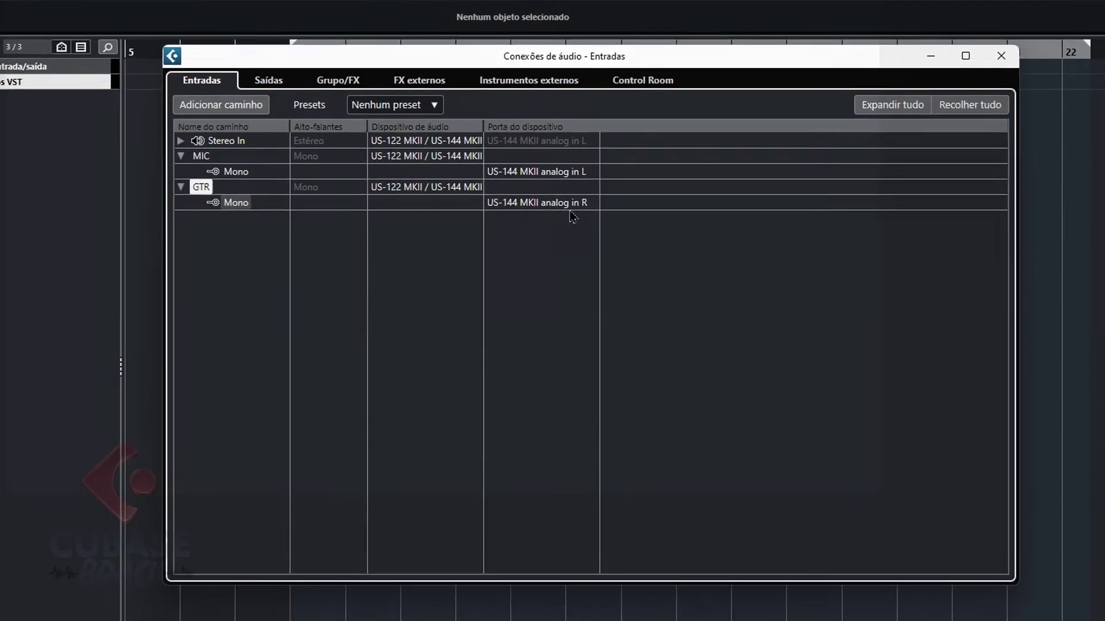
Close the audio connections and start adding an audio track to the project
click(928, 98)
right_click(185, 175)
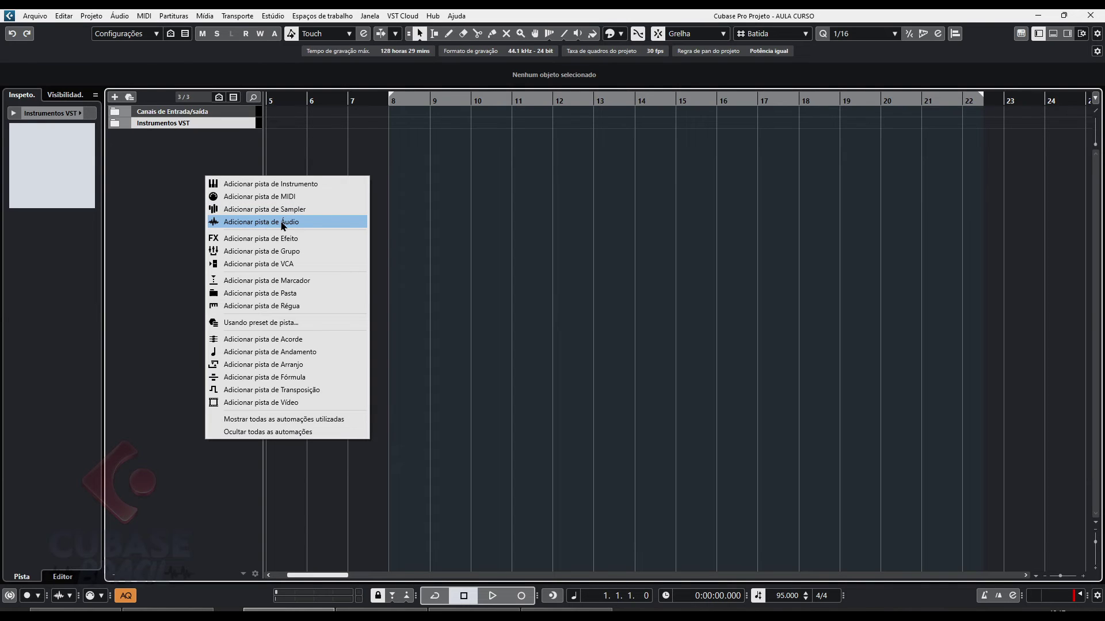
key(Escape)
right_click(136, 151)
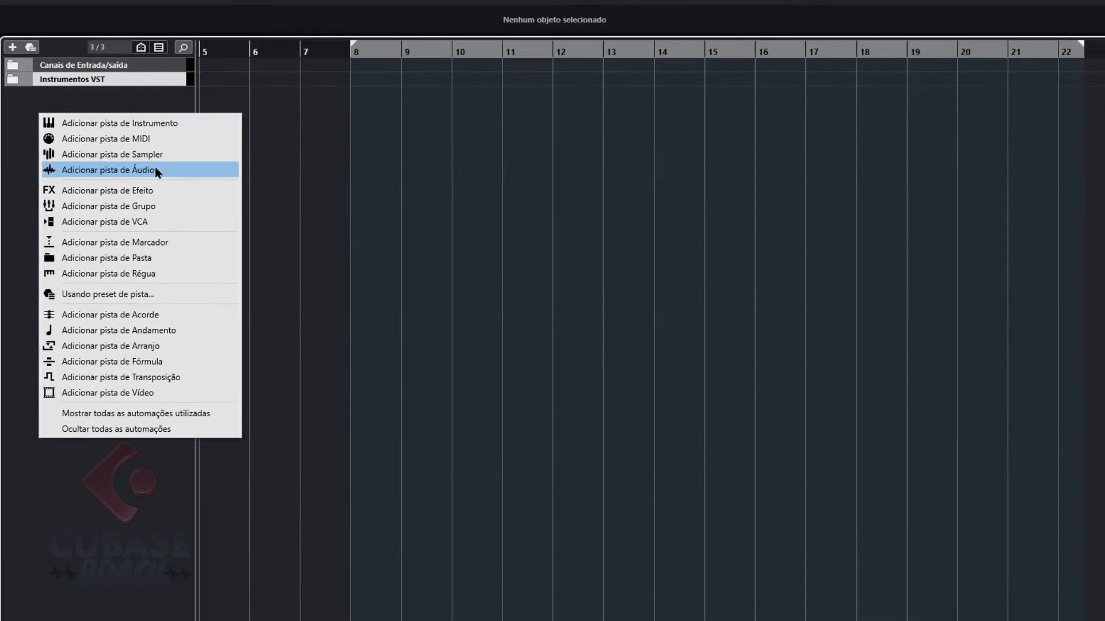
click(232, 198)
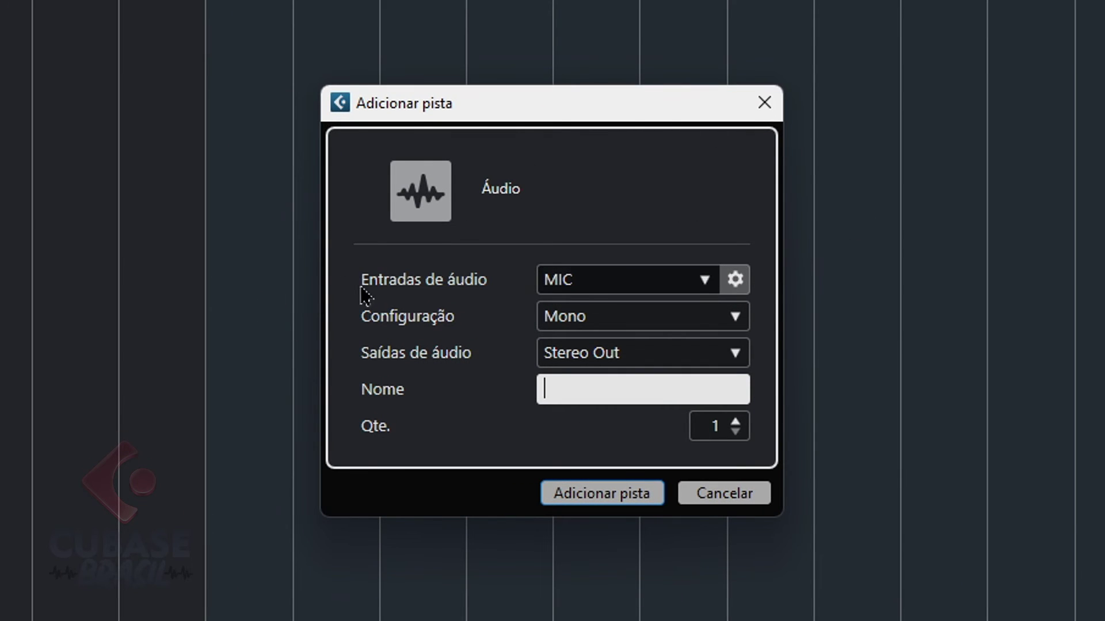
Set the new audio track's input to MIC and its configuration to Mono
click(706, 282)
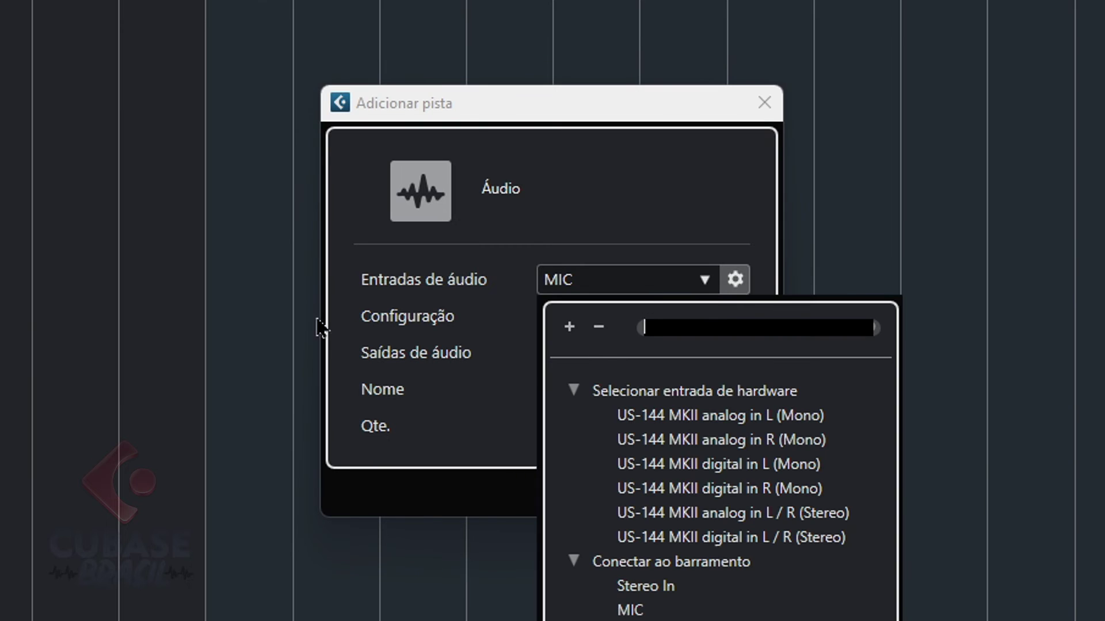
click(630, 610)
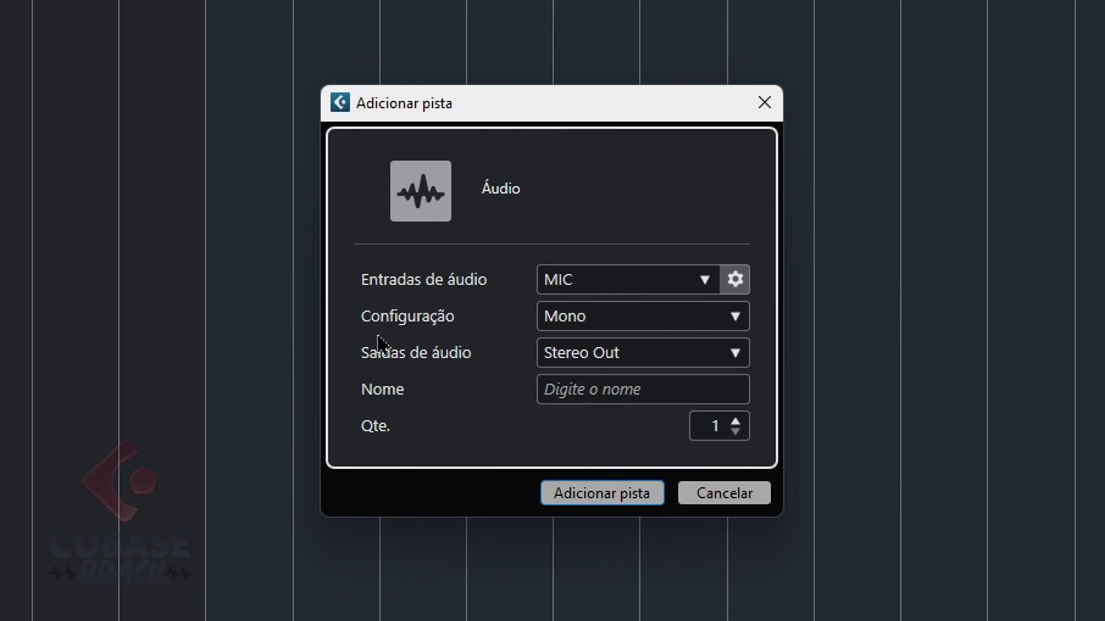
click(593, 323)
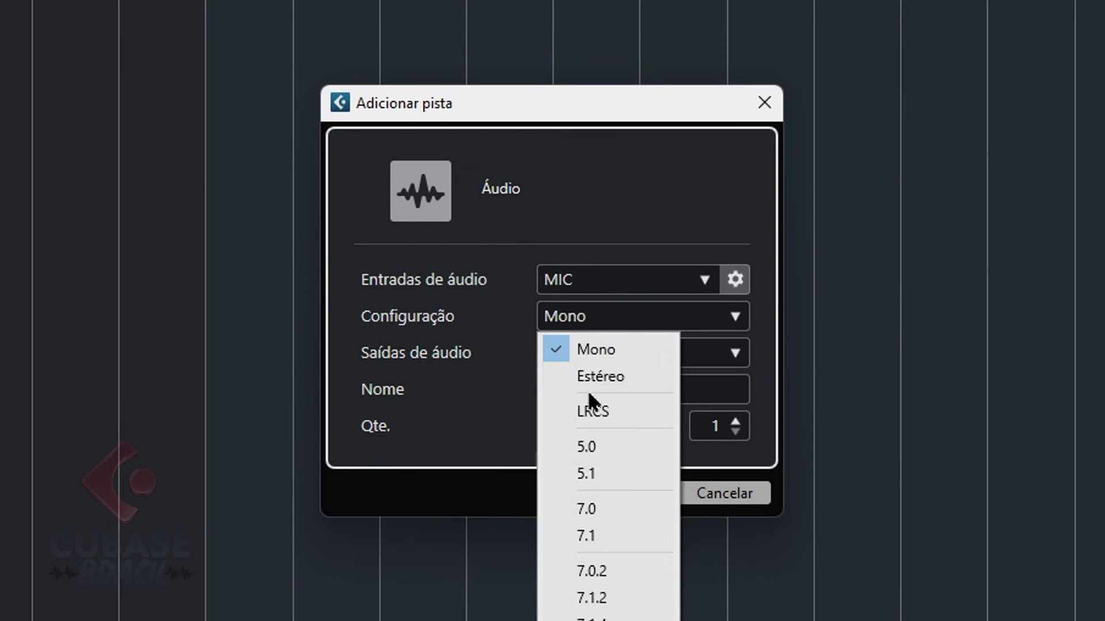
click(636, 360)
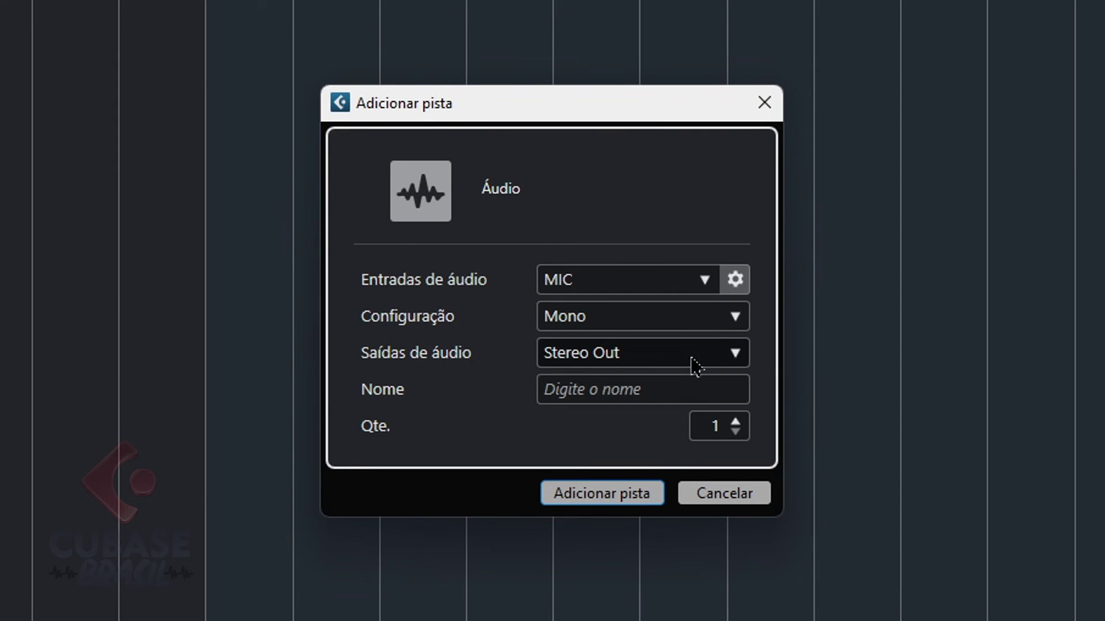
Name the new audio track MIC, set the quantity to 5 and add the tracks
click(617, 398)
text(MIC)
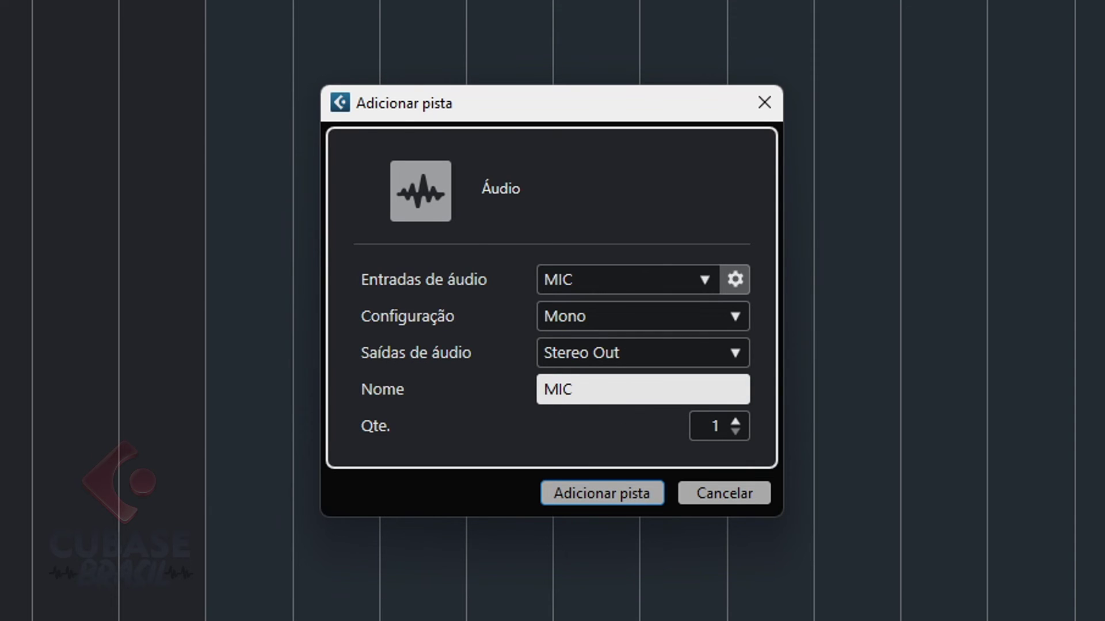
click(735, 421)
click(736, 423)
click(633, 499)
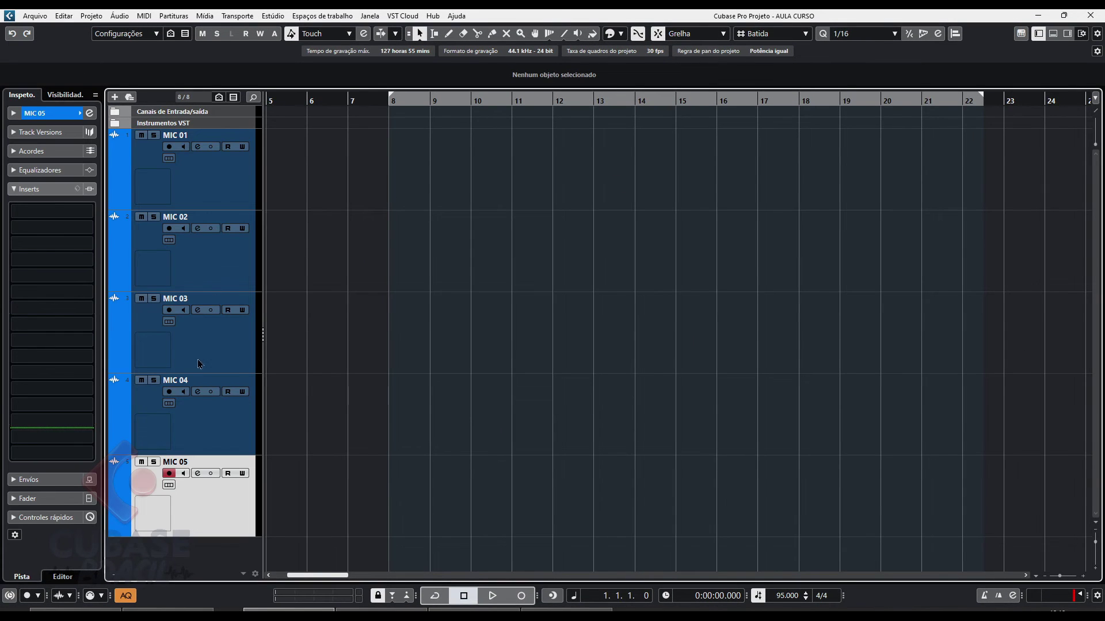
Select the MIC 01 track and expand its basic settings to show the input and output routing
click(203, 189)
click(38, 117)
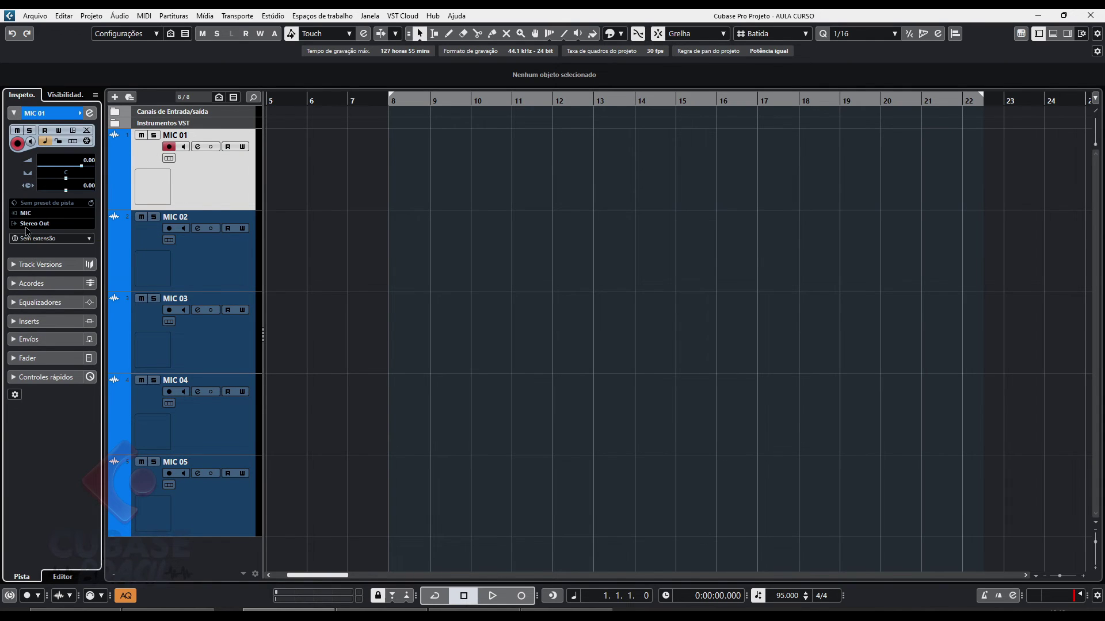
click(197, 161)
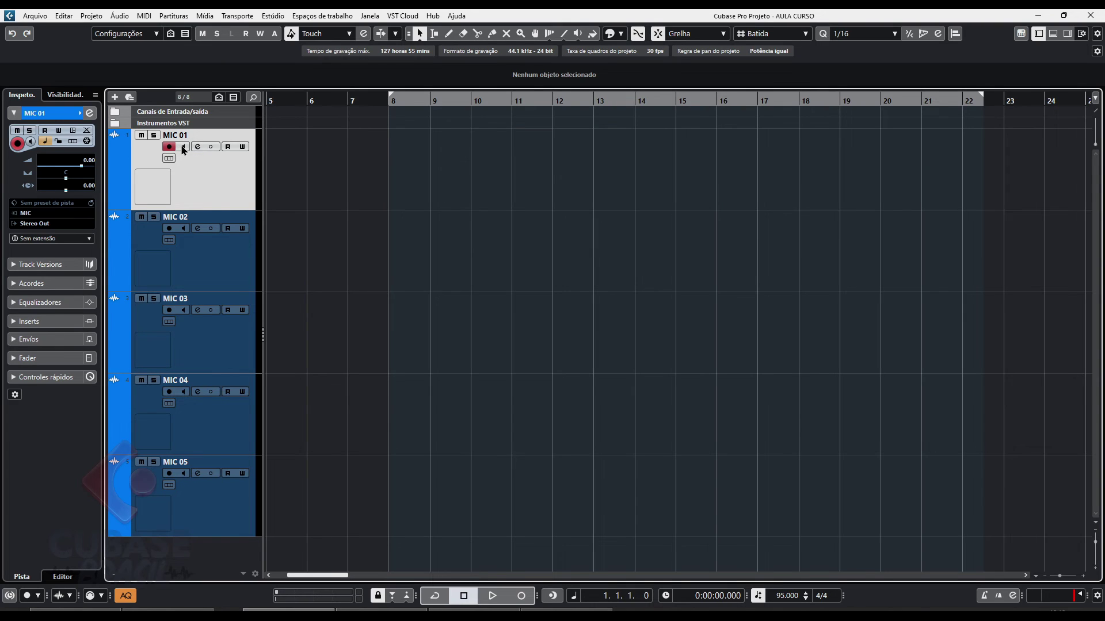
Toggle input monitoring on the MIC 01 track to check the live microphone signal, leaving it enabled
click(184, 148)
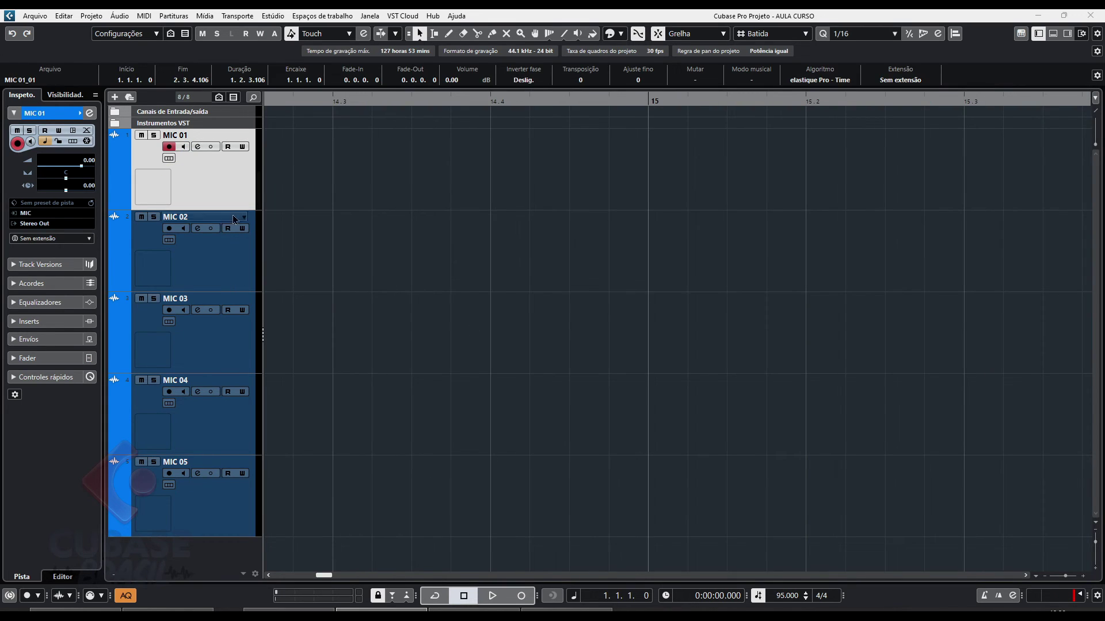
click(189, 147)
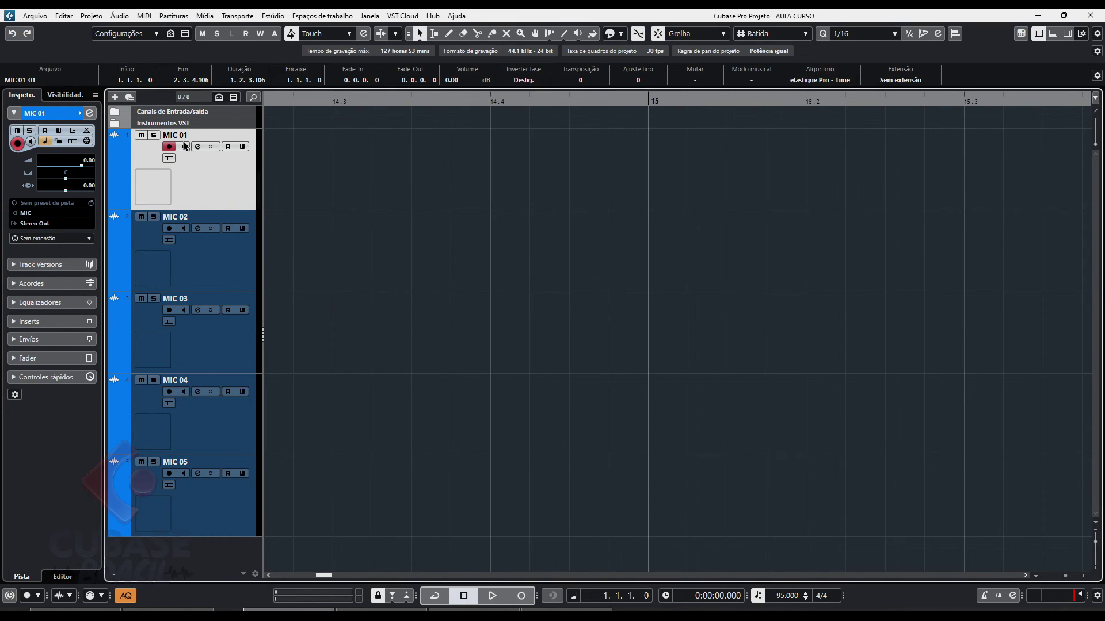
click(183, 147)
click(188, 148)
click(183, 148)
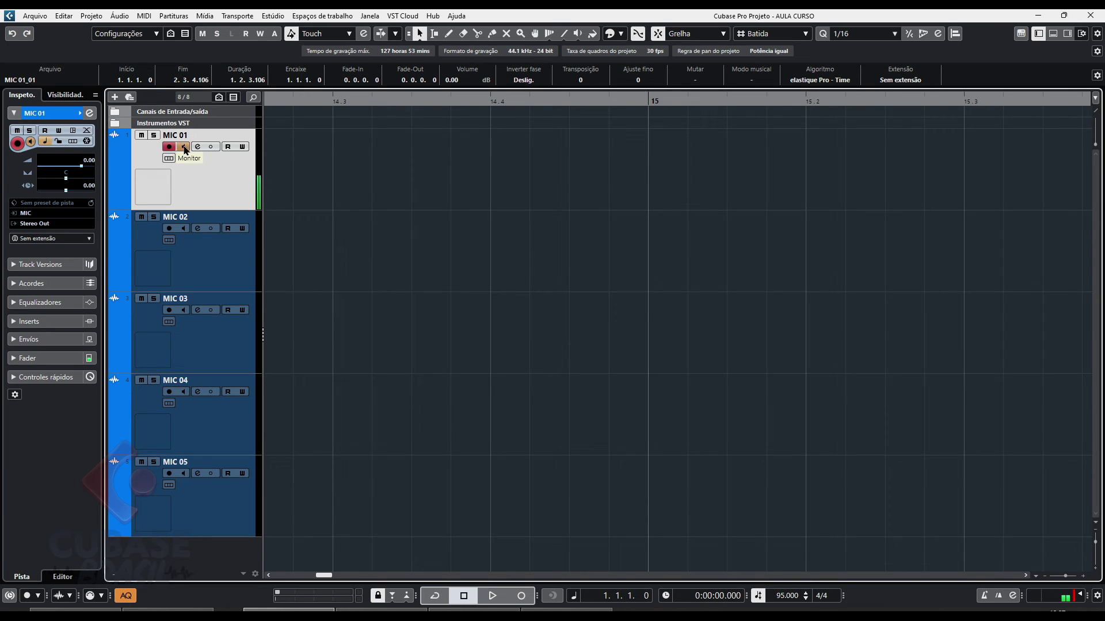
Record a short test take on MIC 01 with monitoring enabled and delete the recorded clip
click(522, 596)
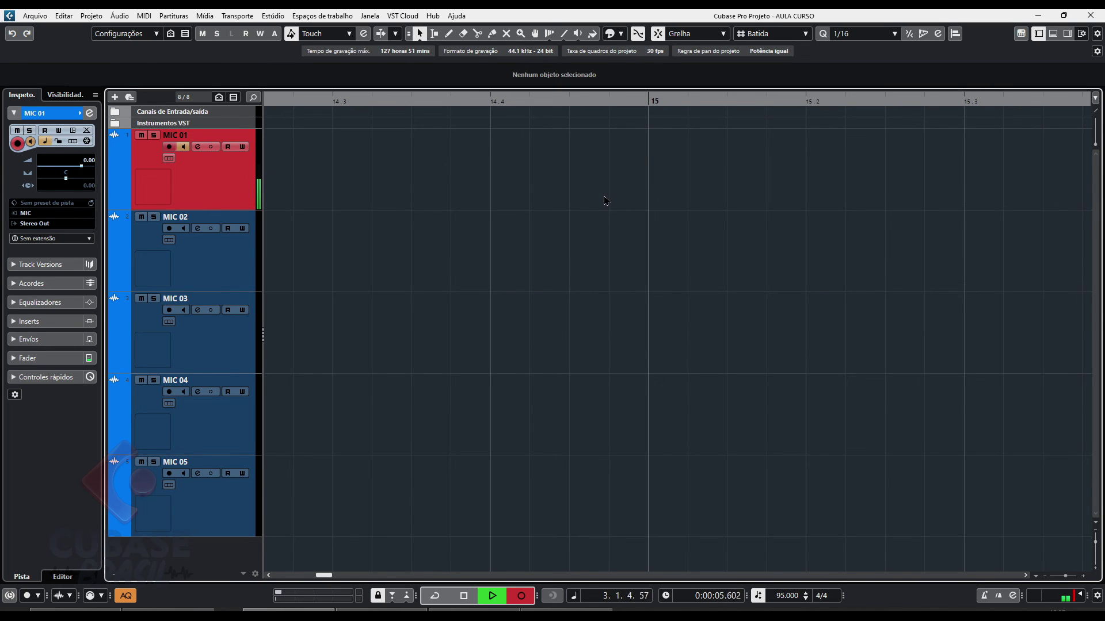
key(space)
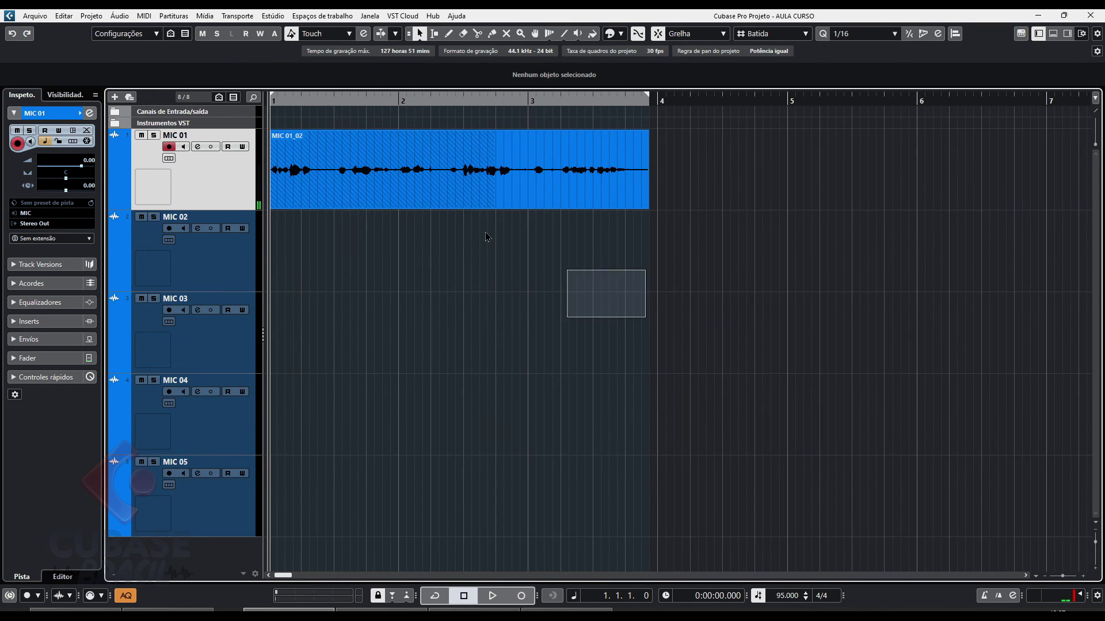
click(362, 171)
key(Delete)
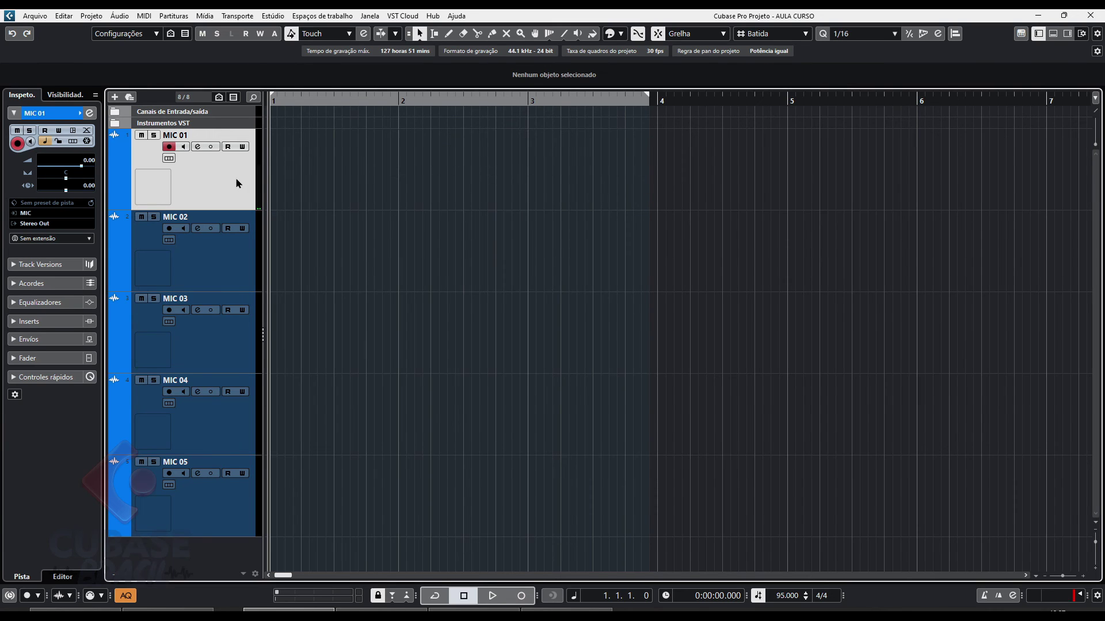
Record a take of about three and a half bars on MIC 01 and play part of it back
key(KP_Multiply)
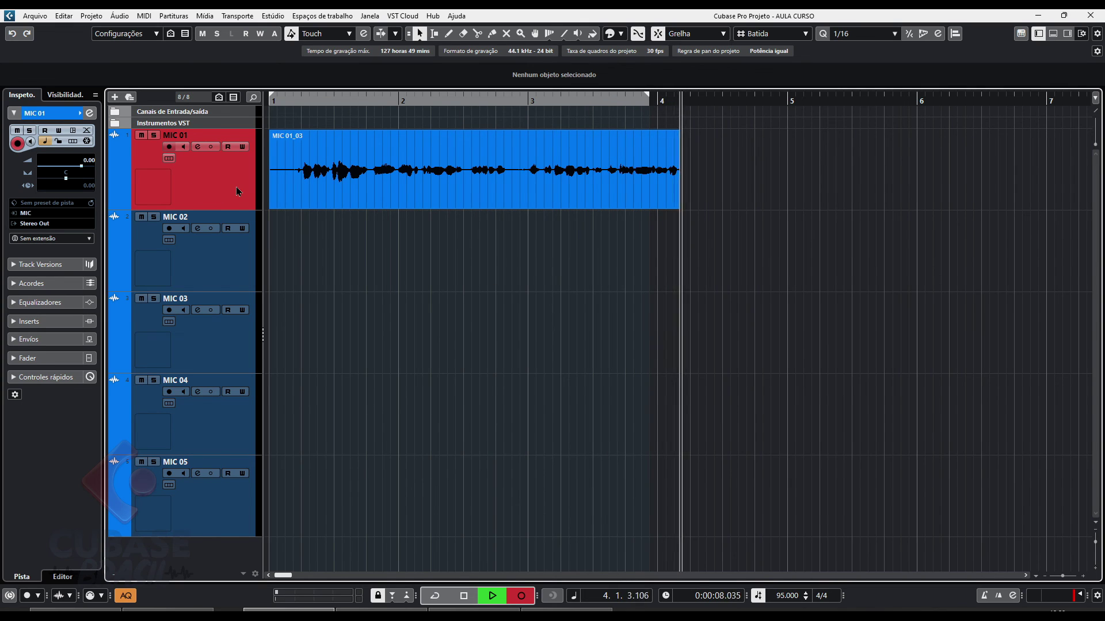
key(space)
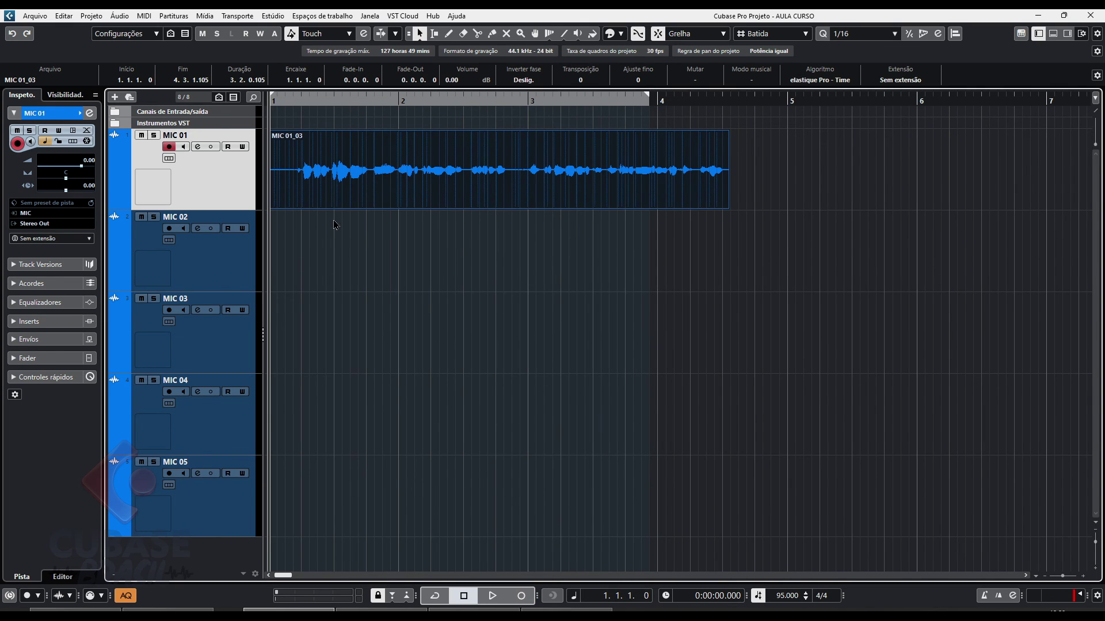
key(space)
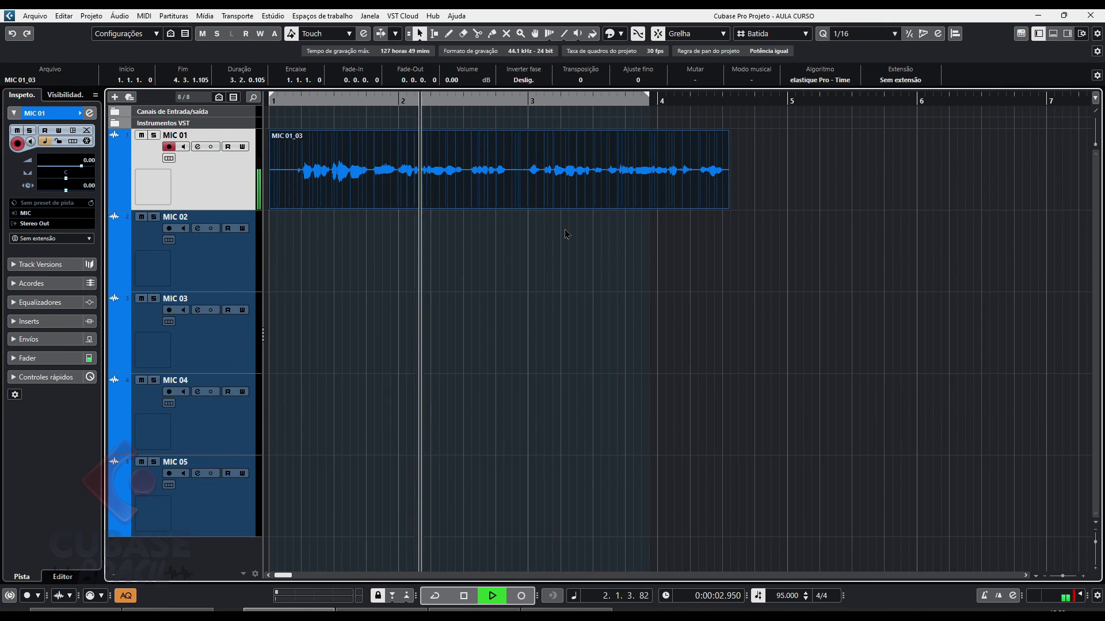
key(space)
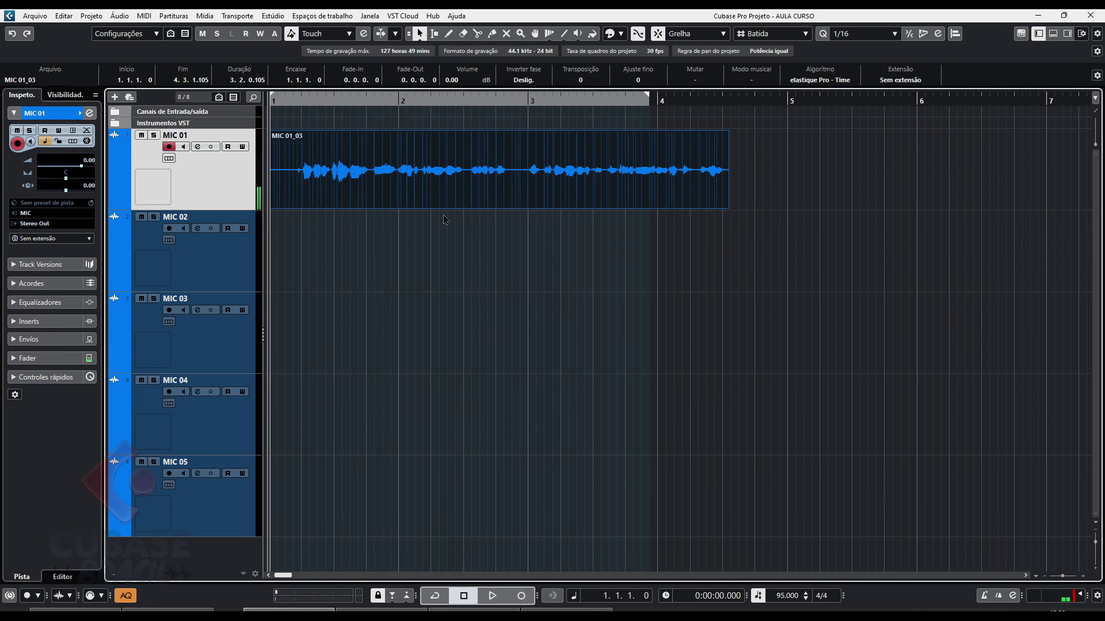
Set the MIC 02 track's input to GTR and record a brief test take on it
click(203, 256)
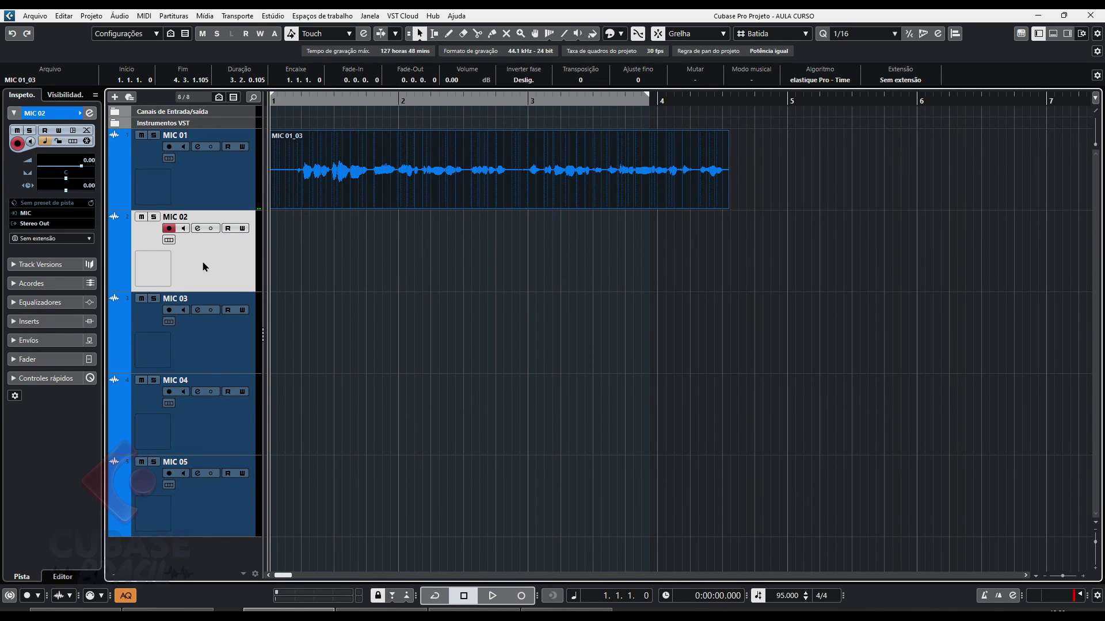
click(44, 223)
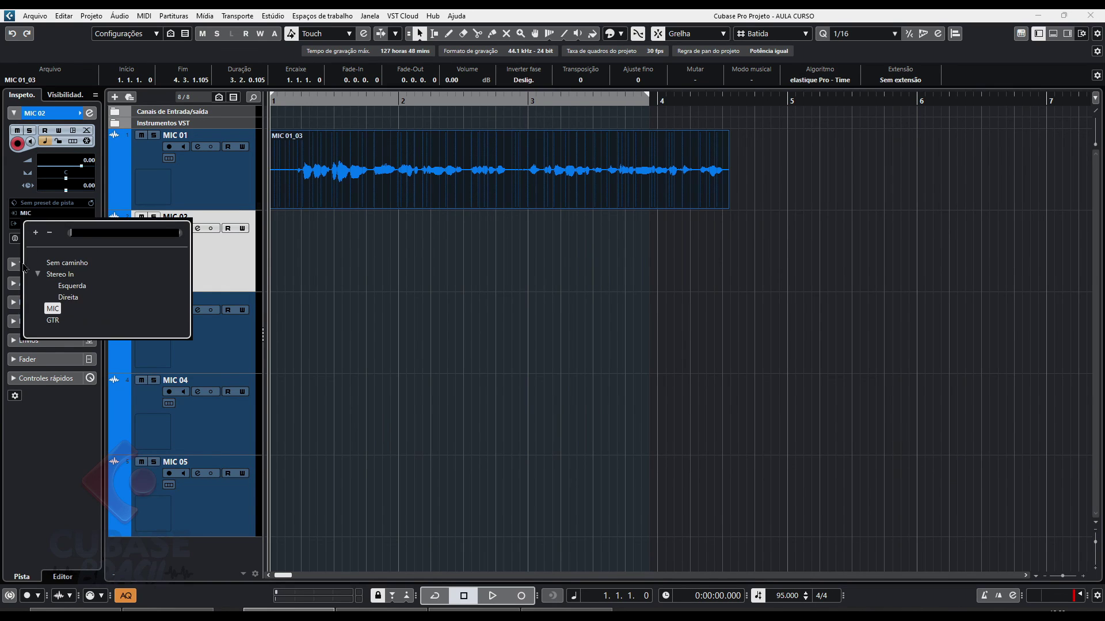
click(53, 321)
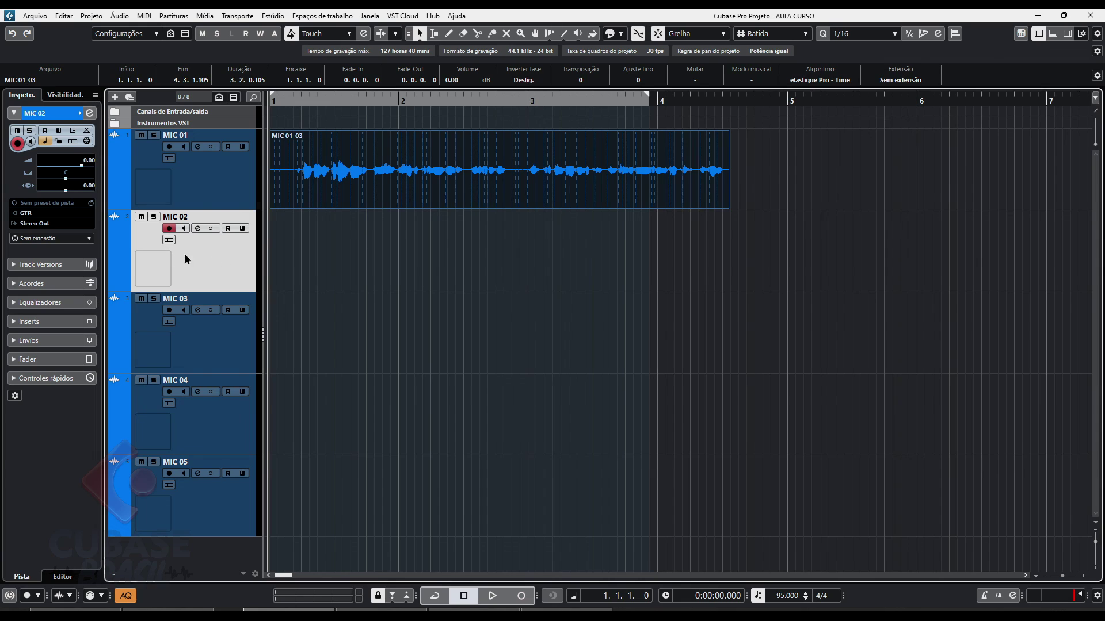
key(KP_Multiply)
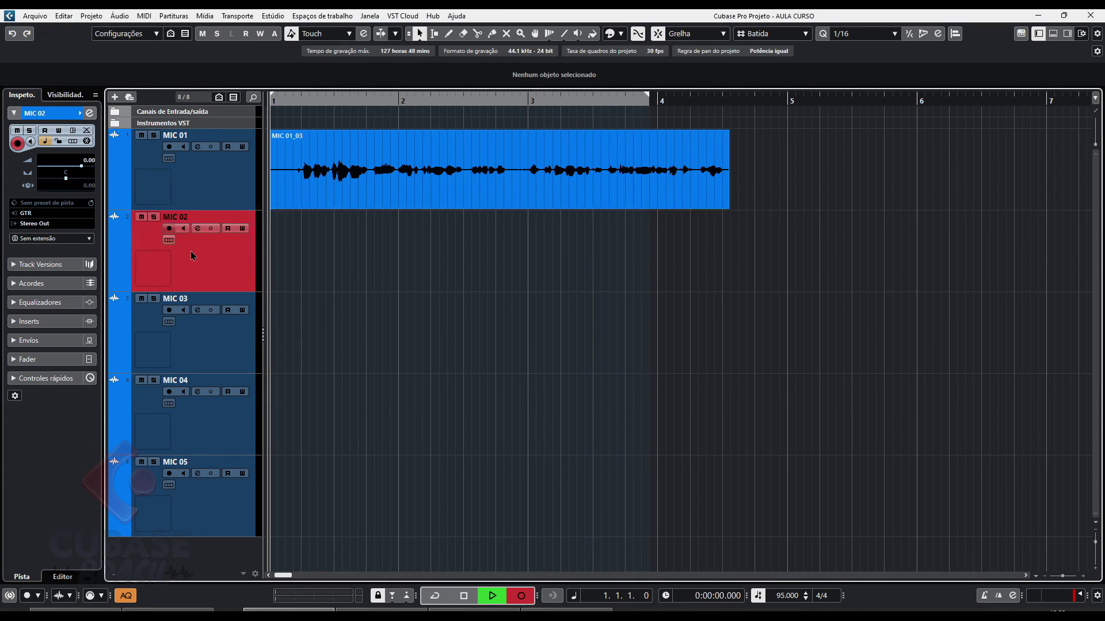
key(space)
Mute MIC 01 and replace the brief MIC 02 take with a new recording of about three and a half bars
click(141, 134)
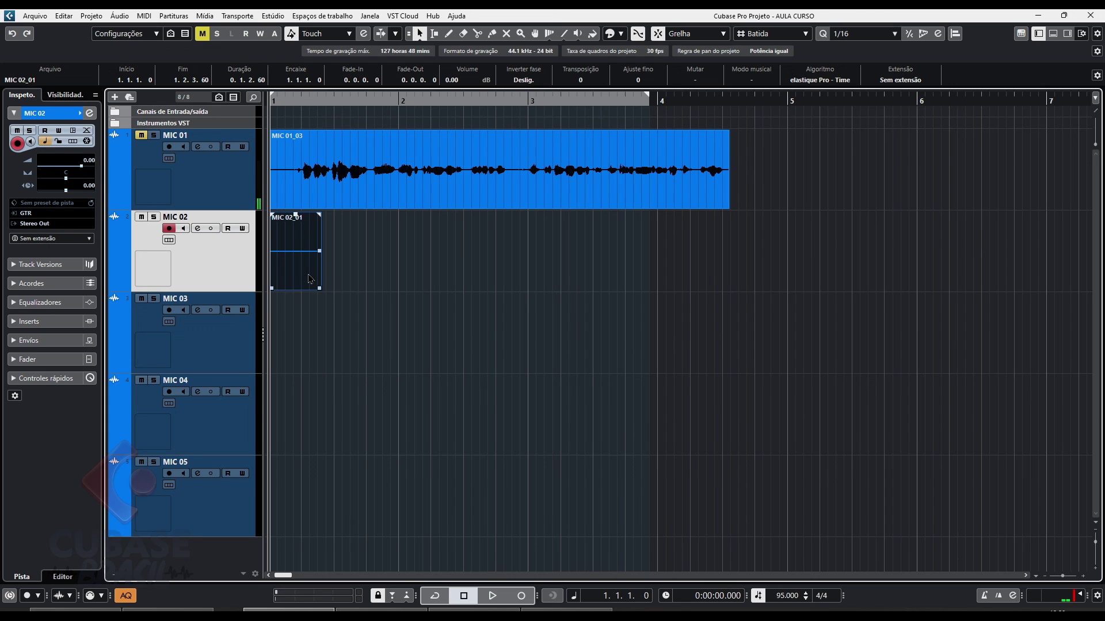
key(Delete)
key(KP_Multiply)
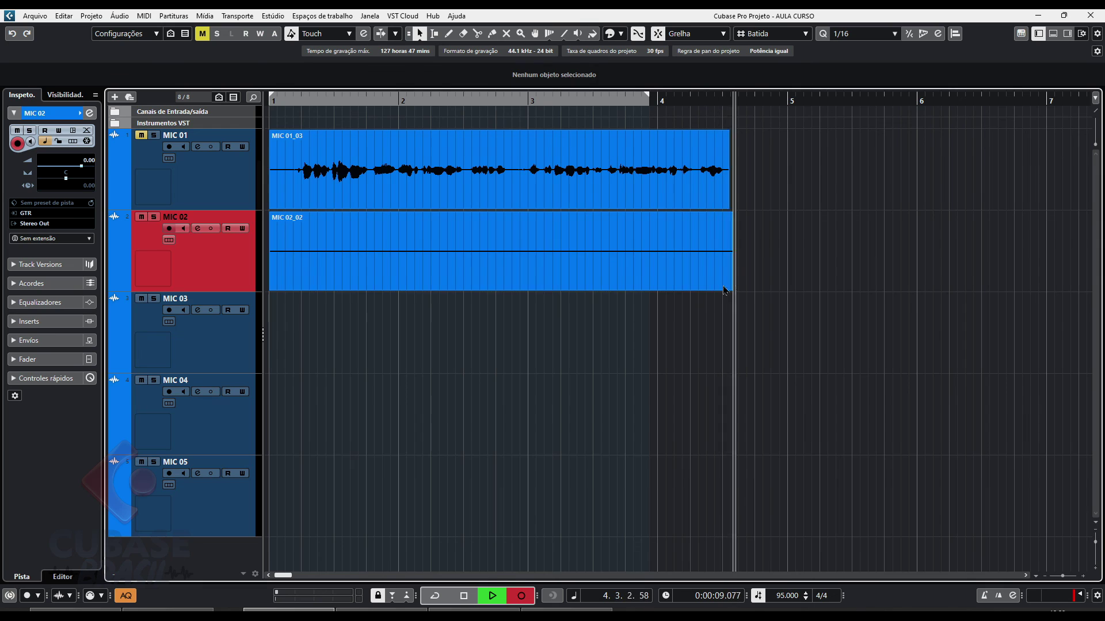
key(space)
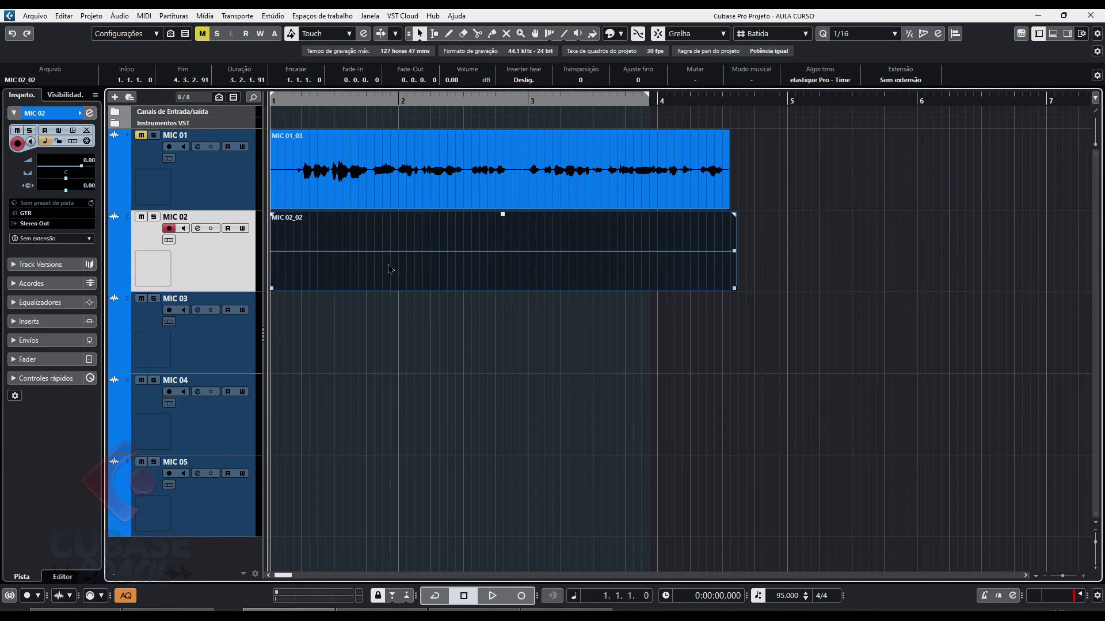
Delete the GTR take from MIC 02 and set the track's input back to MIC
key(Delete)
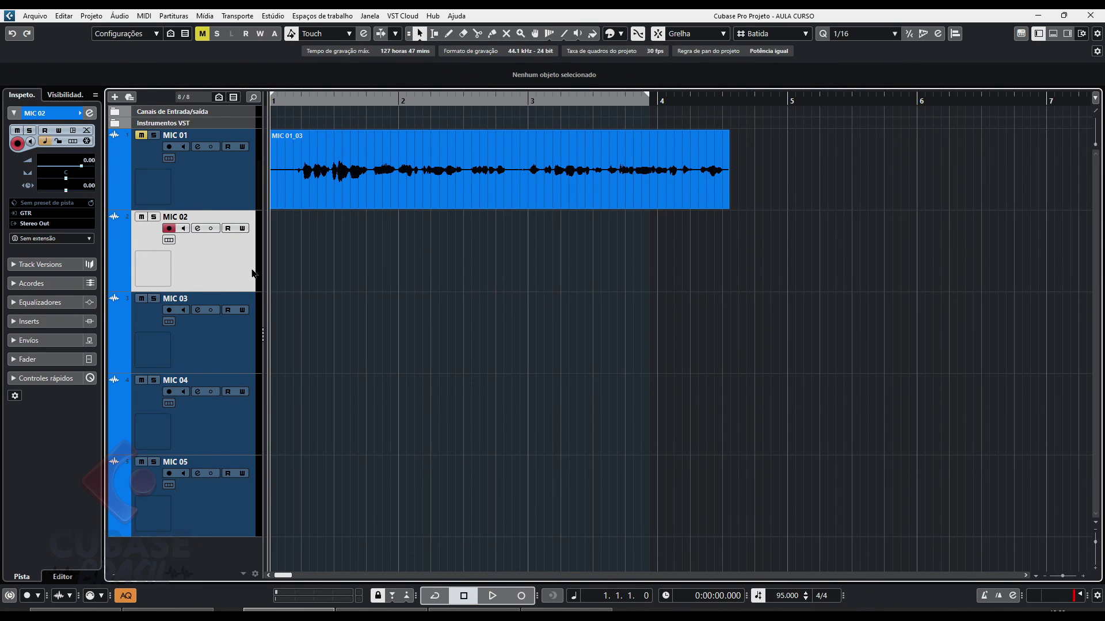
click(57, 213)
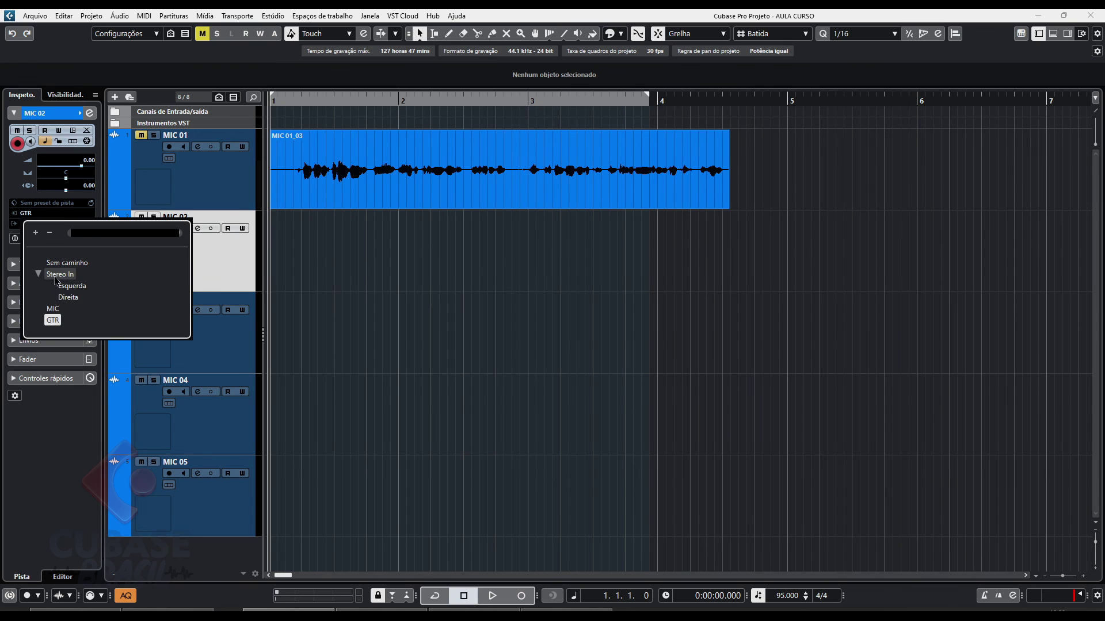
click(52, 309)
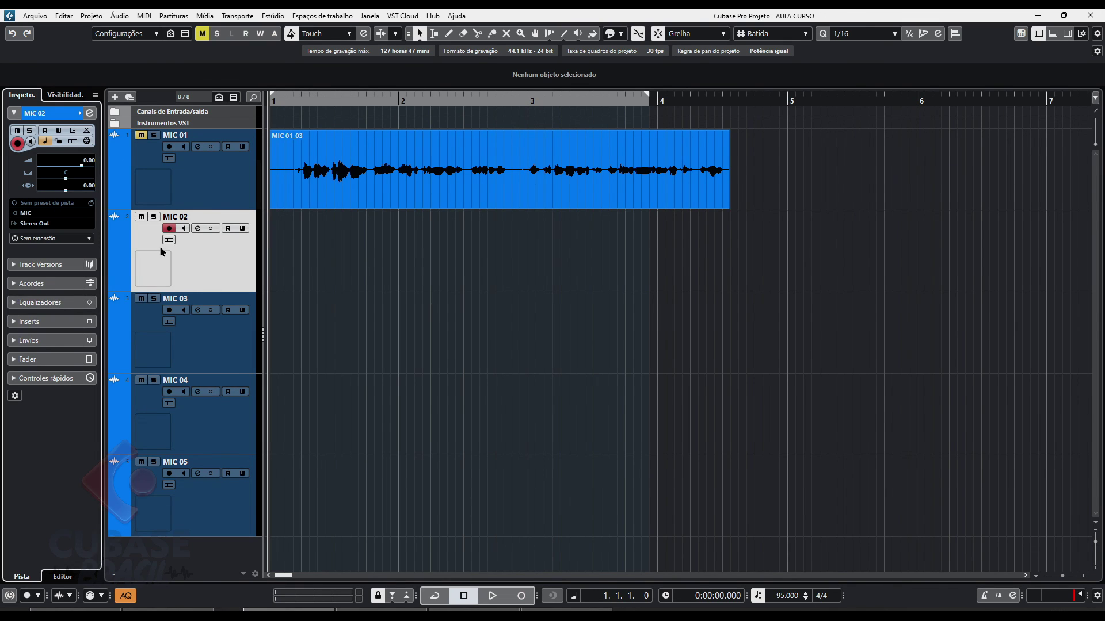